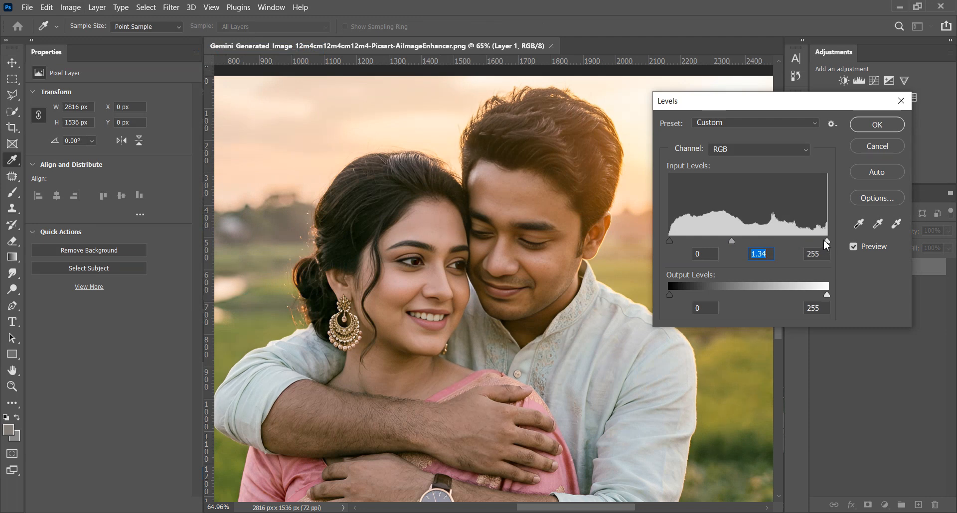
Set the white input level to 198 and compare the photo with and without the Levels preview.
left_click_drag(825, 241, 792, 240)
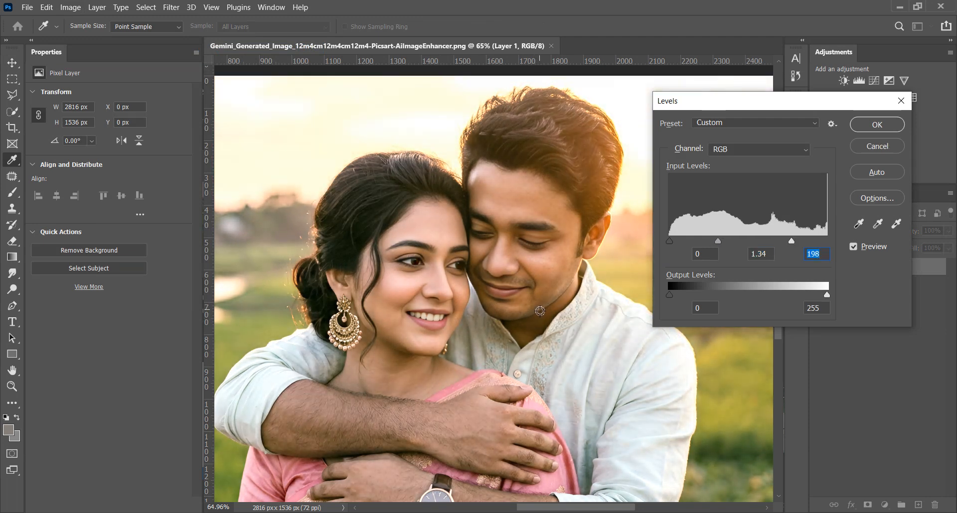
left_click(522, 308)
key("alt")
left_click(855, 247)
left_click(854, 248)
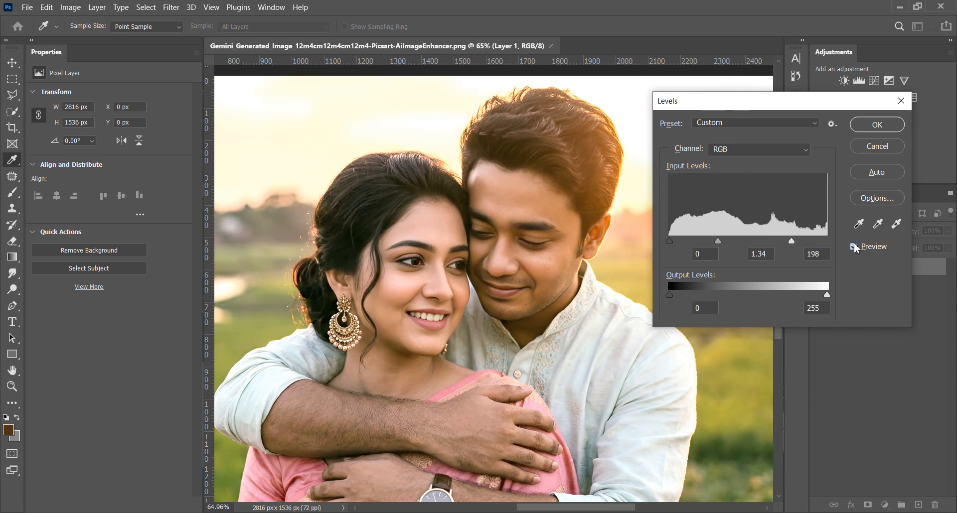
left_click(854, 247)
left_click(854, 247)
left_click(854, 247)
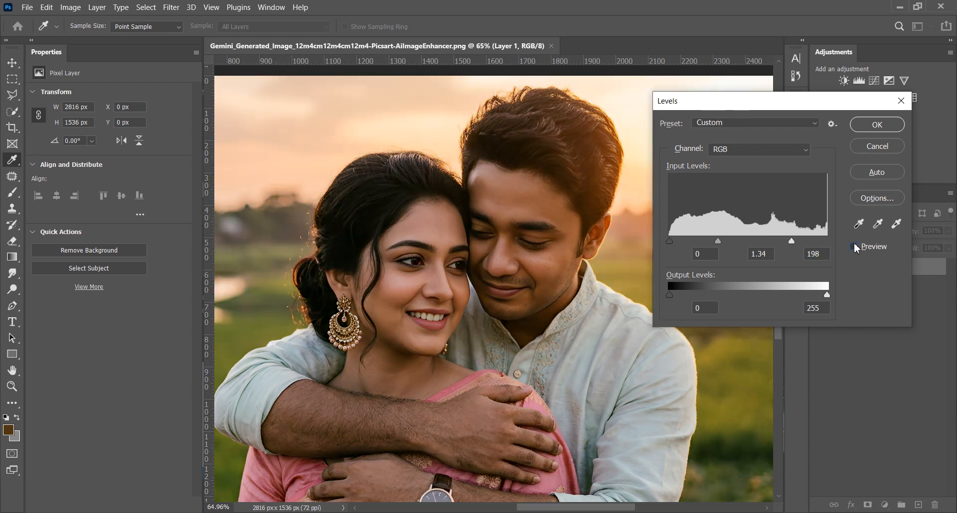
left_click(854, 247)
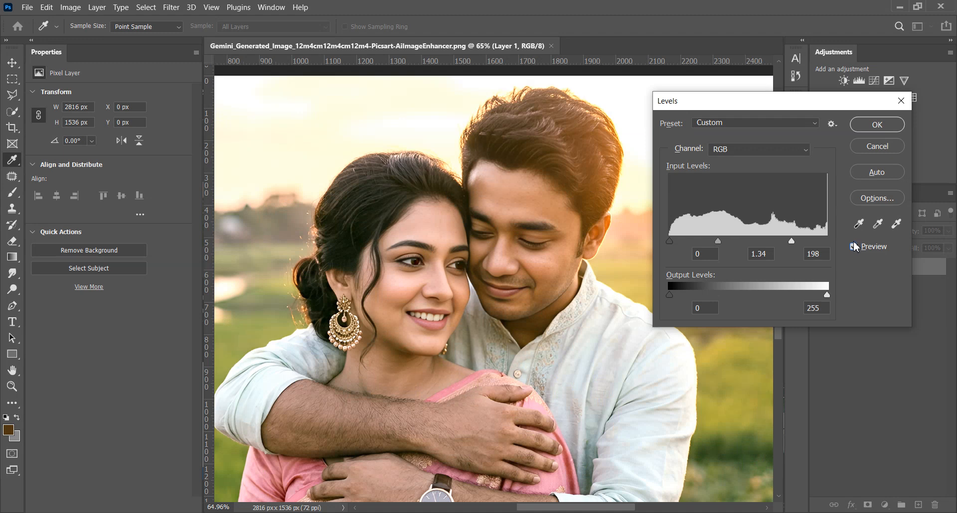
Brighten the midtones slightly, lower the white input level a little further, and apply the Levels adjustment.
left_click_drag(718, 241, 713, 240)
left_click_drag(792, 241, 782, 244)
left_click(877, 125)
Examine the brightened photo as a whole and close up on the couple and the sky.
scroll(463, 315, "down", 5)
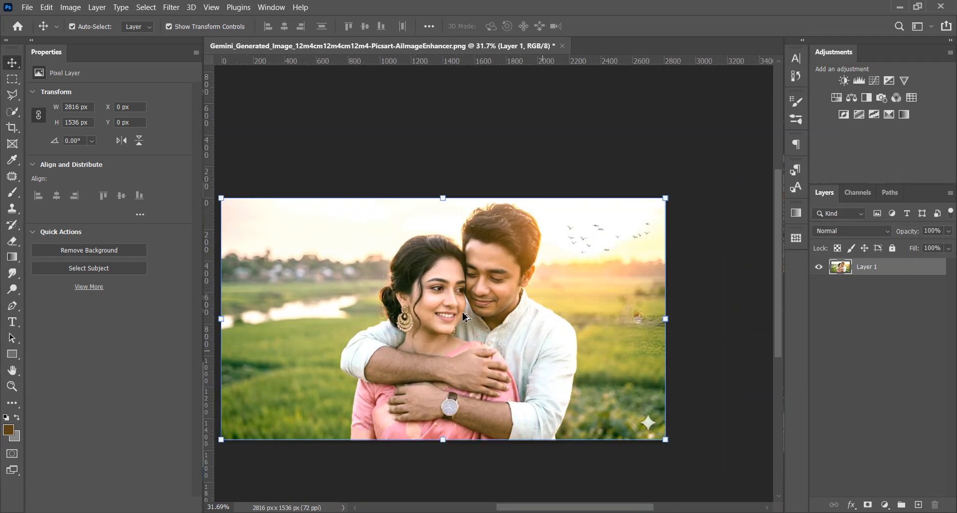
scroll(462, 312, "down", 1)
scroll(352, 279, "up", 1)
left_click(446, 187)
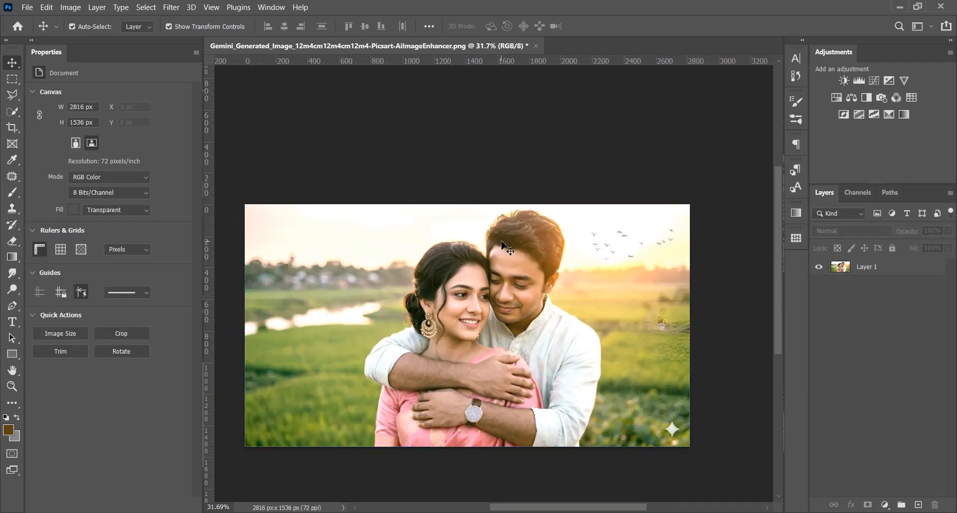
scroll(502, 243, "up", 4)
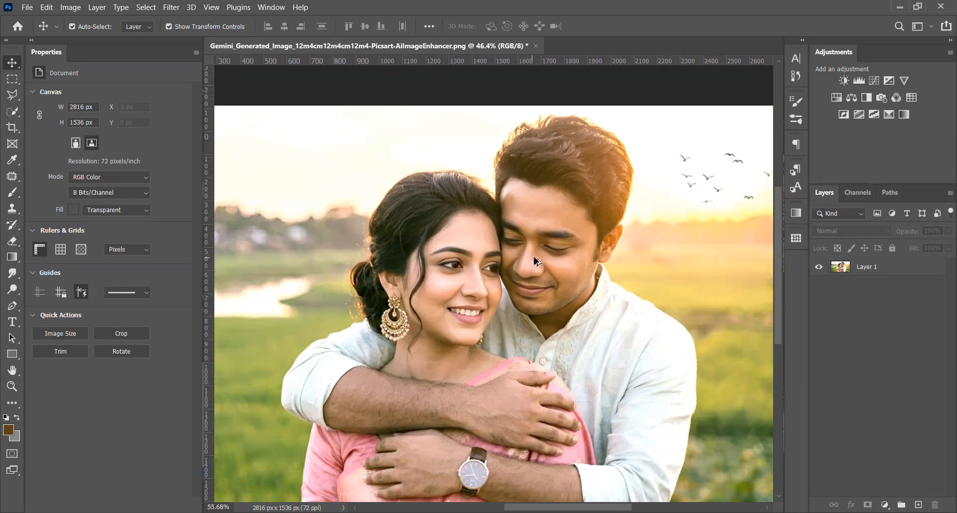
scroll(535, 260, "up", 1)
scroll(548, 200, "down", 4)
scroll(613, 189, "up", 1)
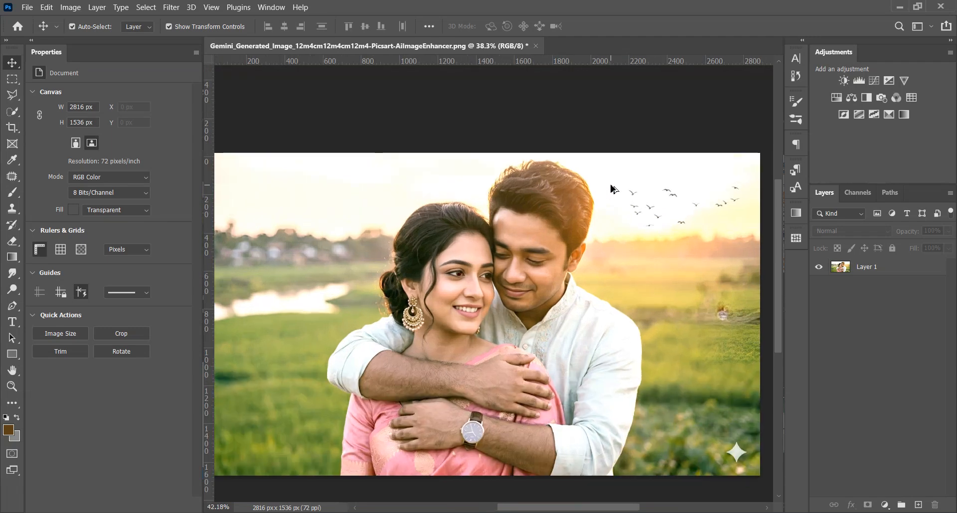
scroll(613, 189, "up", 1)
scroll(628, 200, "up", 1)
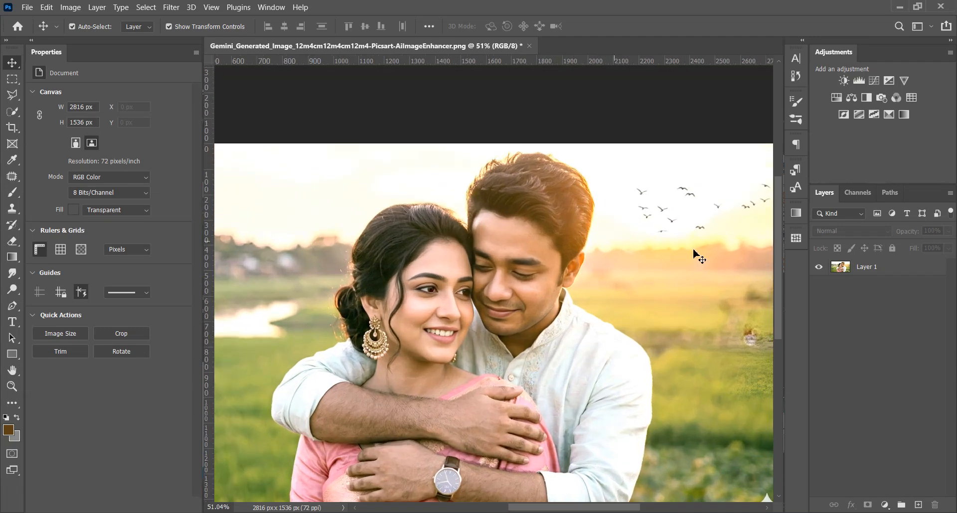
Duplicate Layer 1 and set the copy's blend mode to Vivid Light.
left_click(886, 272)
left_click_drag(882, 275, 918, 505)
left_click(862, 231)
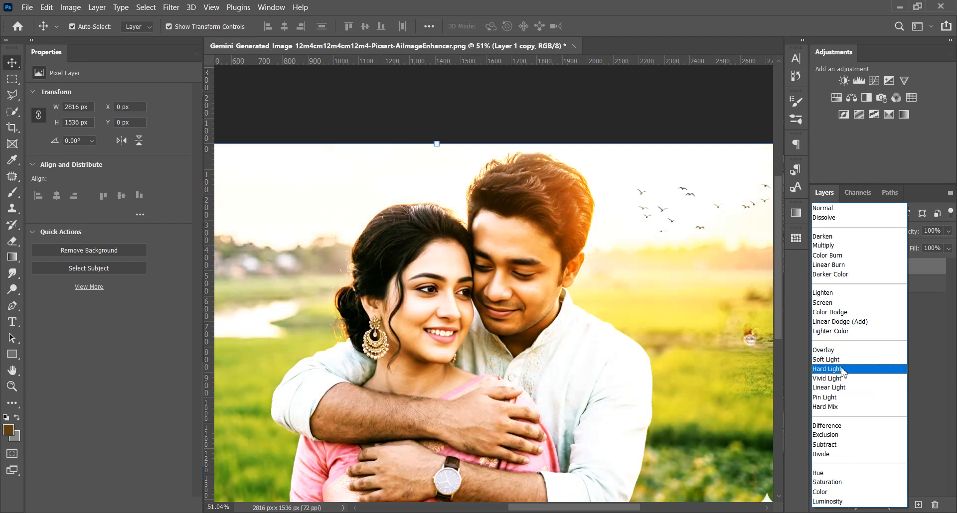
left_click(842, 379)
left_click(71, 7)
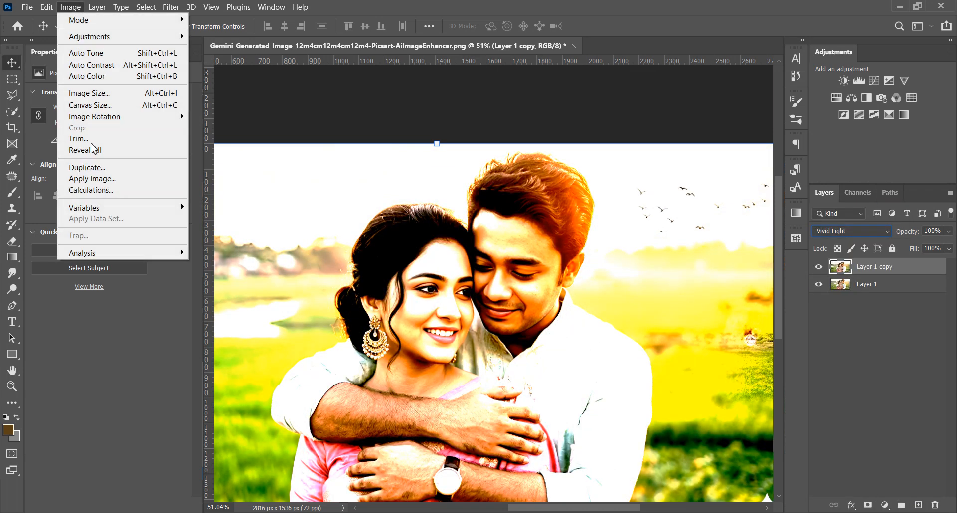
left_click(71, 7)
left_click(171, 7)
mouse_move(309, 260)
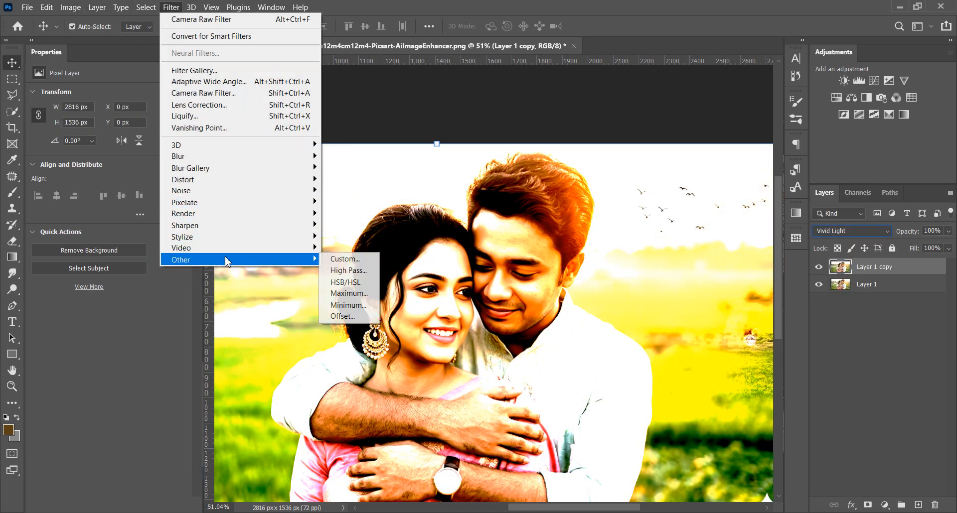
left_click(348, 271)
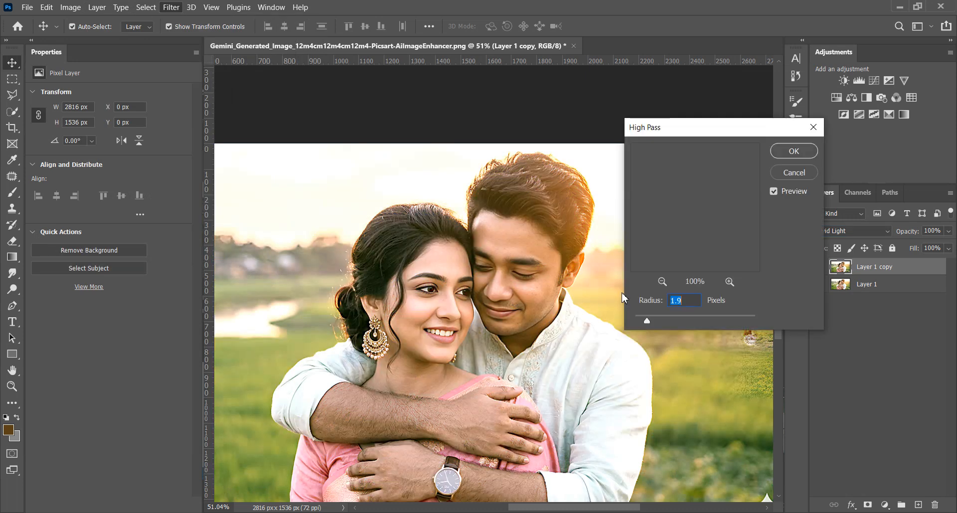
left_click(818, 128)
Try inverting the duplicated layer's colours, and undo both the inversion and the Vivid Light blend mode.
left_click(71, 7)
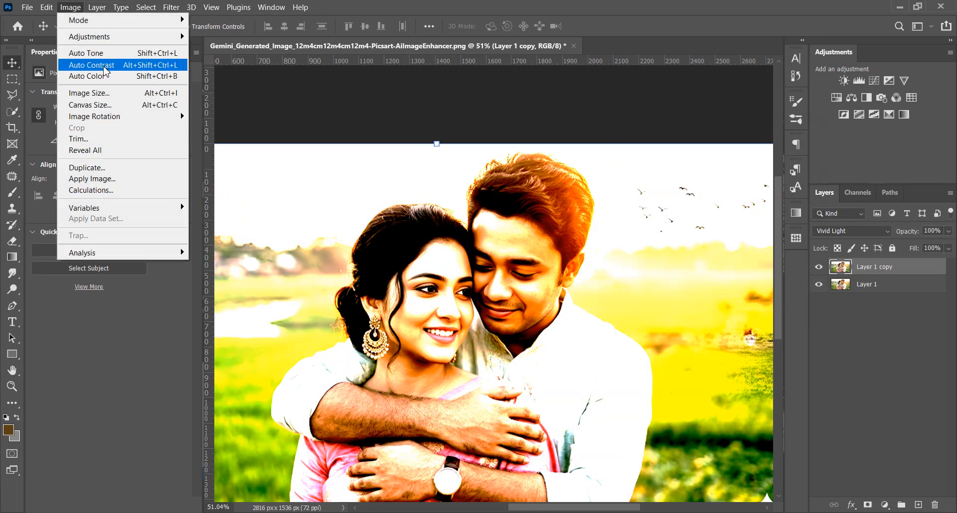
mouse_move(103, 37)
left_click(240, 176)
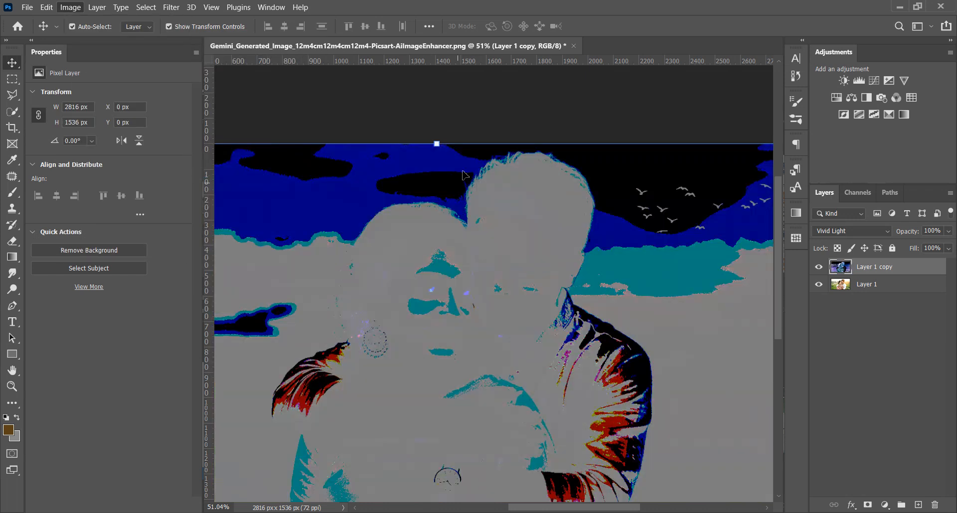
scroll(429, 276, "down", 5)
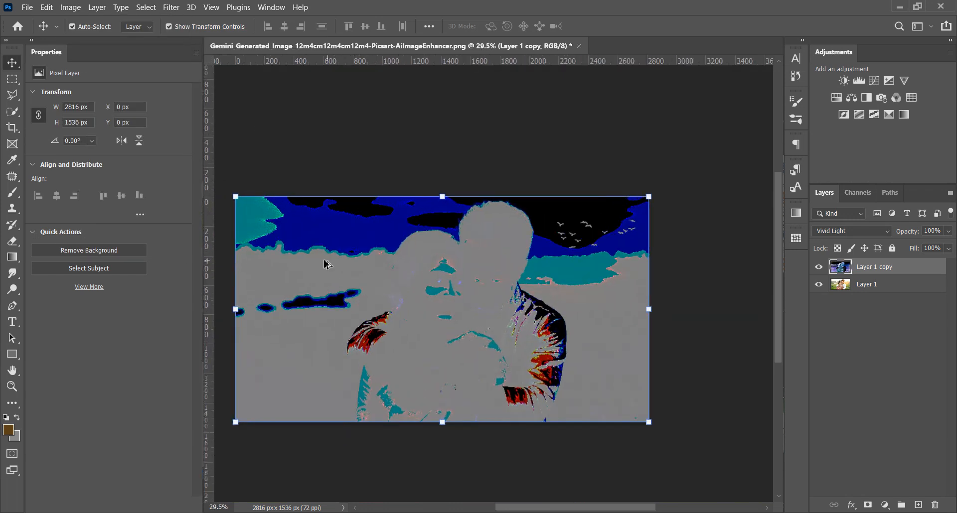
scroll(325, 264, "up", 1)
scroll(321, 263, "up", 4)
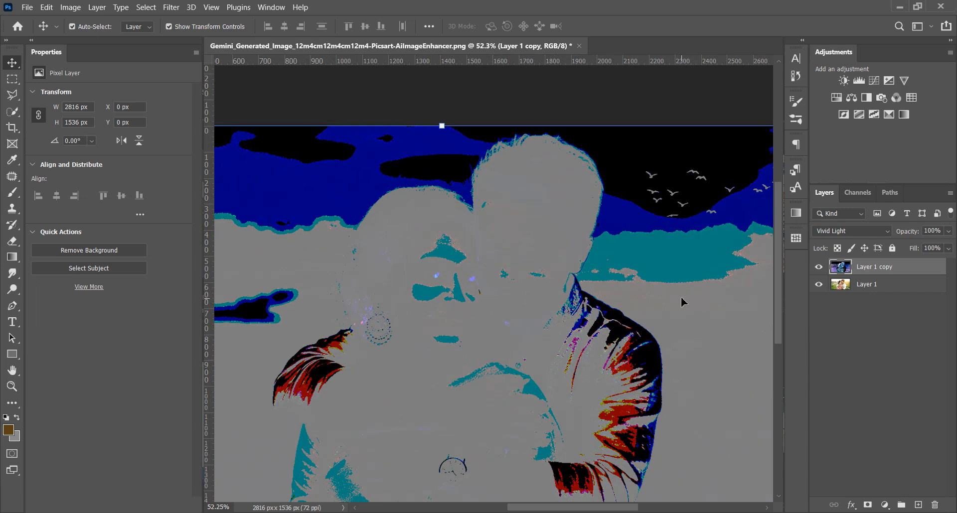
key("ctrl+z")
key("ctrl+z")
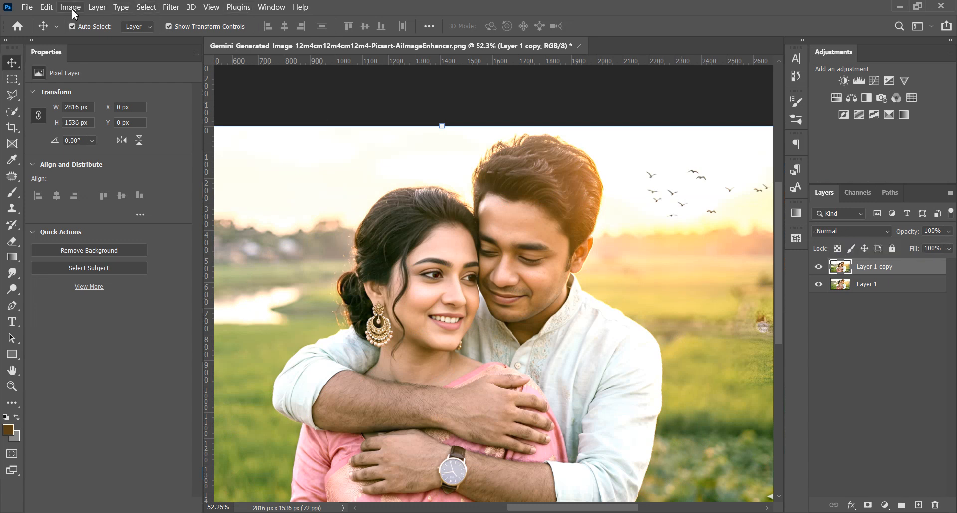
Set the duplicated layer's blend mode to Vivid Light and invert its colours.
left_click(835, 231)
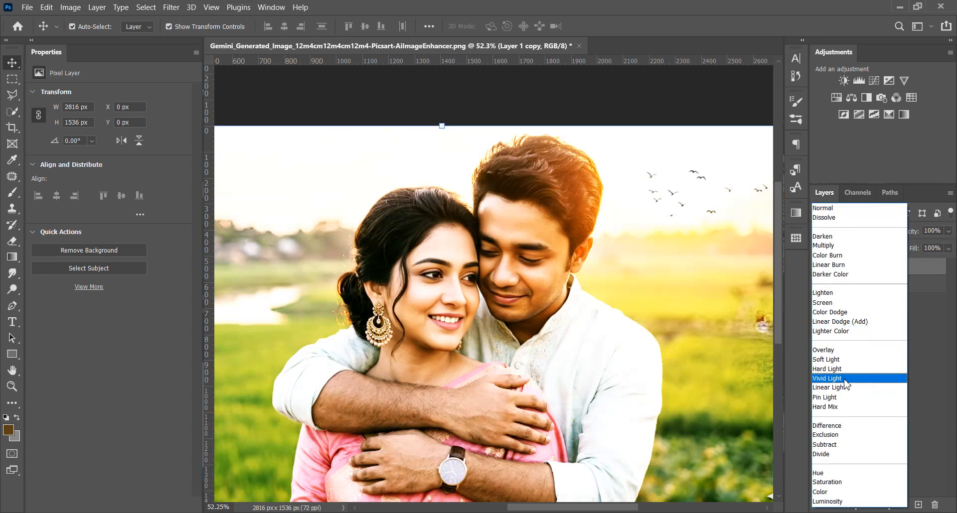
left_click(844, 380)
left_click(75, 8)
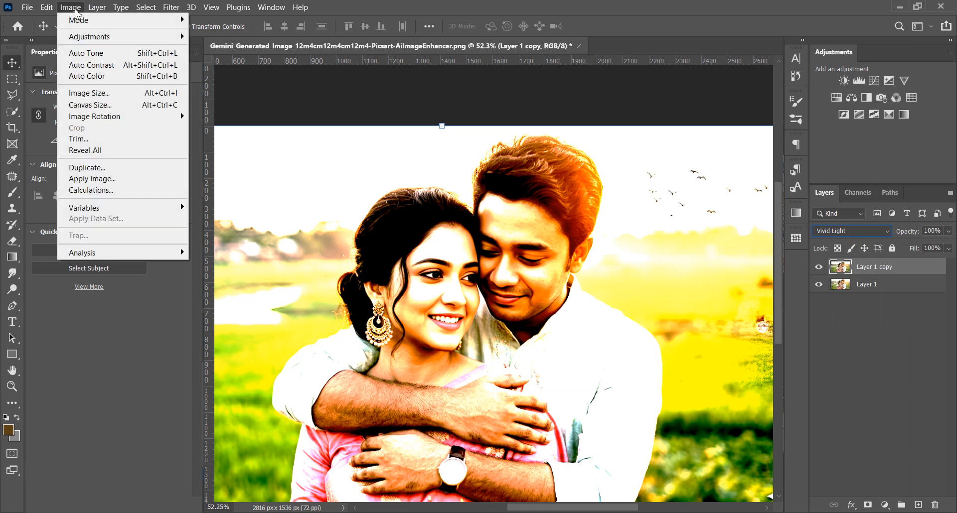
mouse_move(90, 38)
left_click(255, 174)
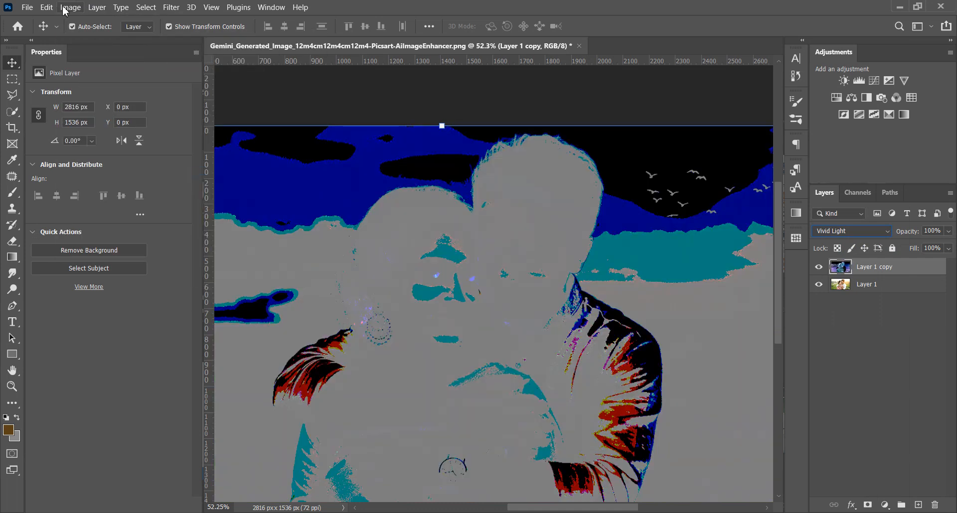
Apply a High Pass filter with a radius of 10.0 pixels to the inverted layer copy.
left_click(67, 9)
mouse_move(171, 7)
mouse_move(222, 259)
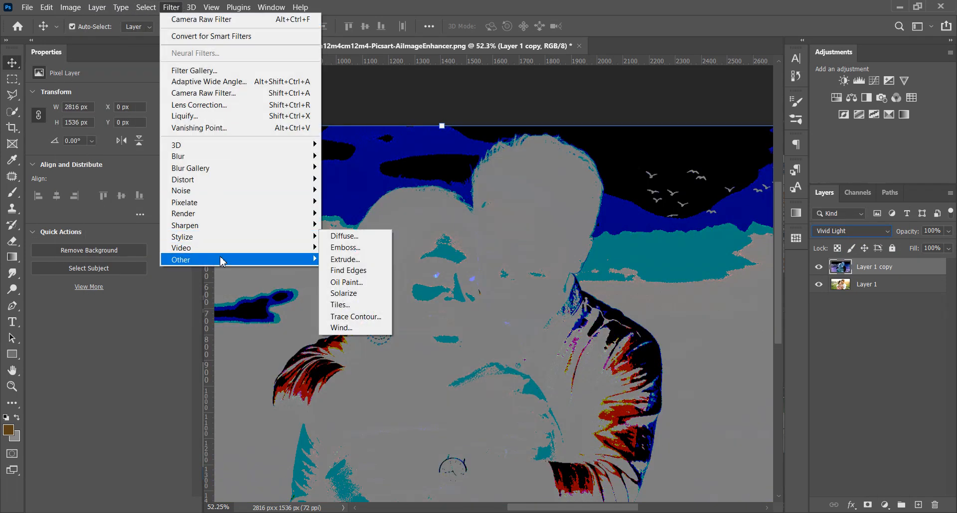
left_click(348, 270)
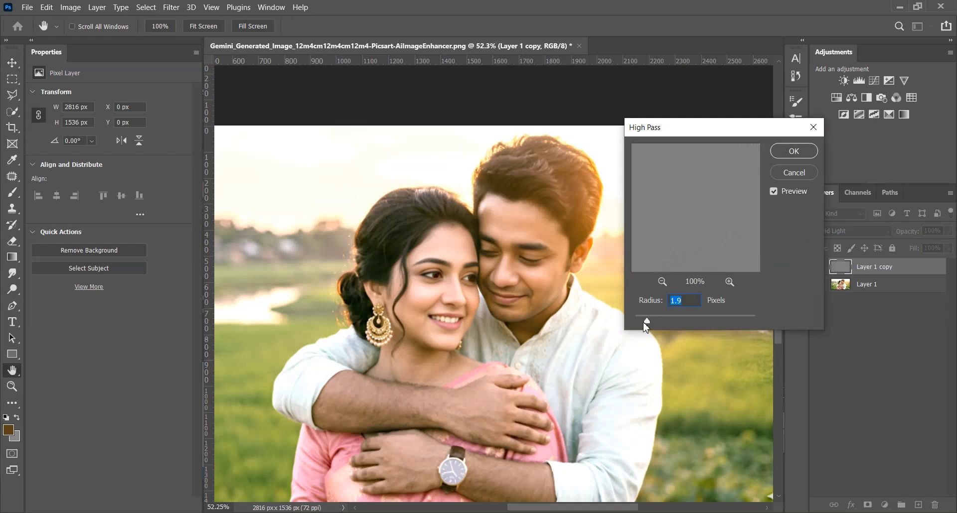
left_click_drag(659, 320, 683, 319)
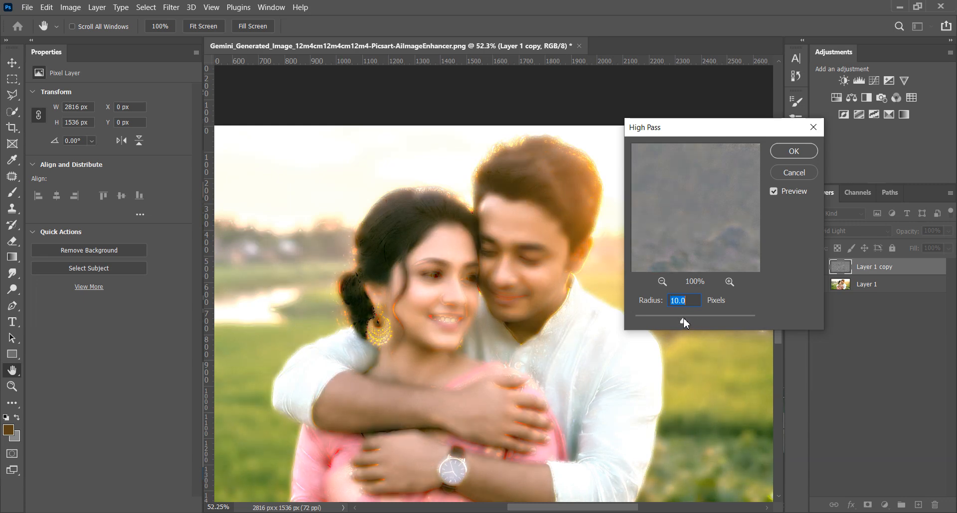
left_click(793, 151)
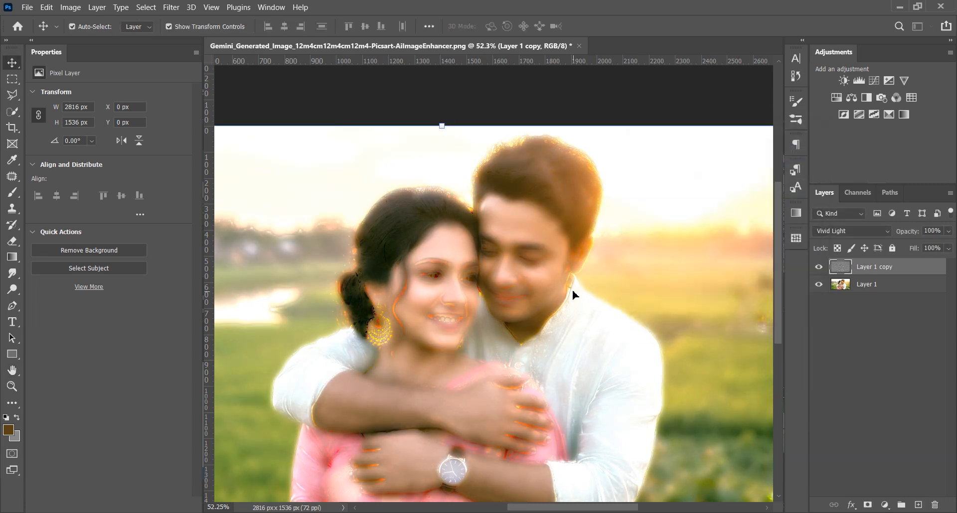
Apply a Gaussian Blur with a radius of 1.9 pixels to the filtered layer copy.
scroll(465, 312, "down", 5)
scroll(482, 387, "up", 5)
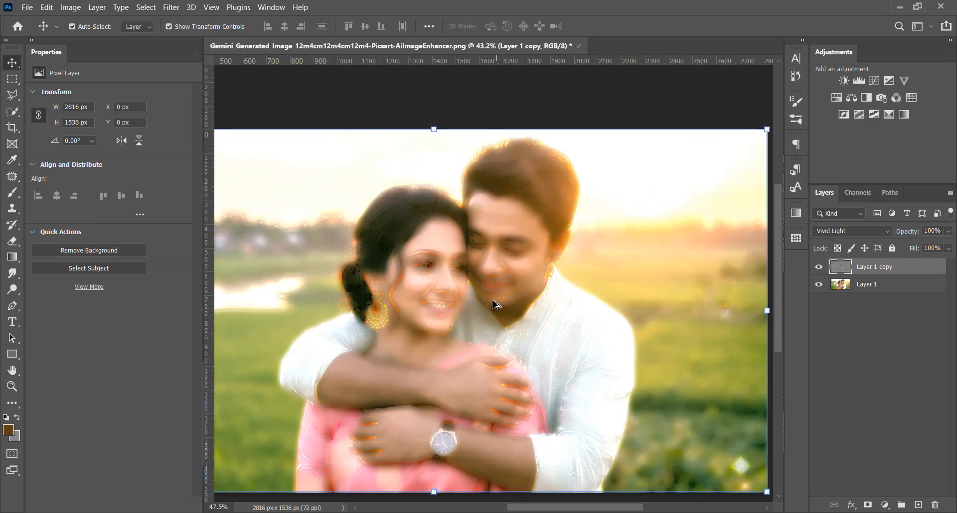
scroll(448, 234, "up", 1)
left_click(171, 7)
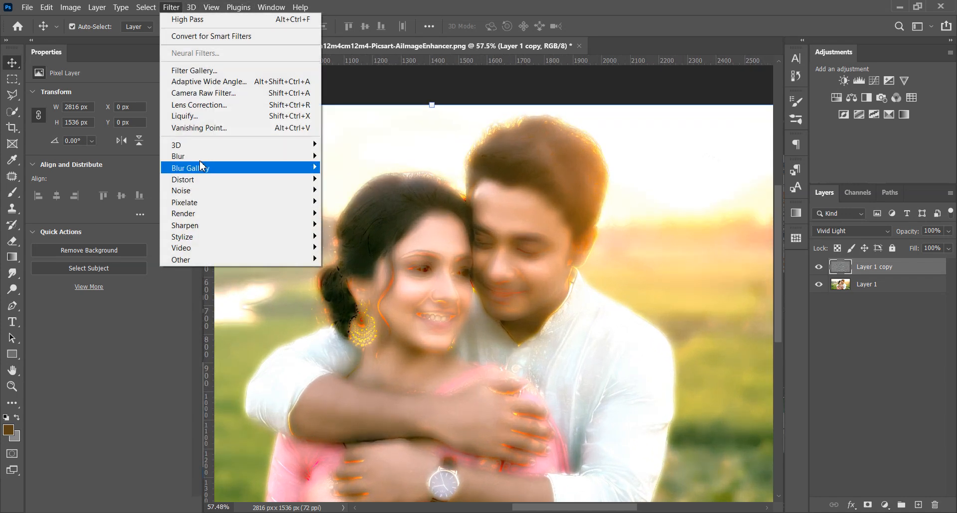
mouse_move(275, 158)
left_click(355, 201)
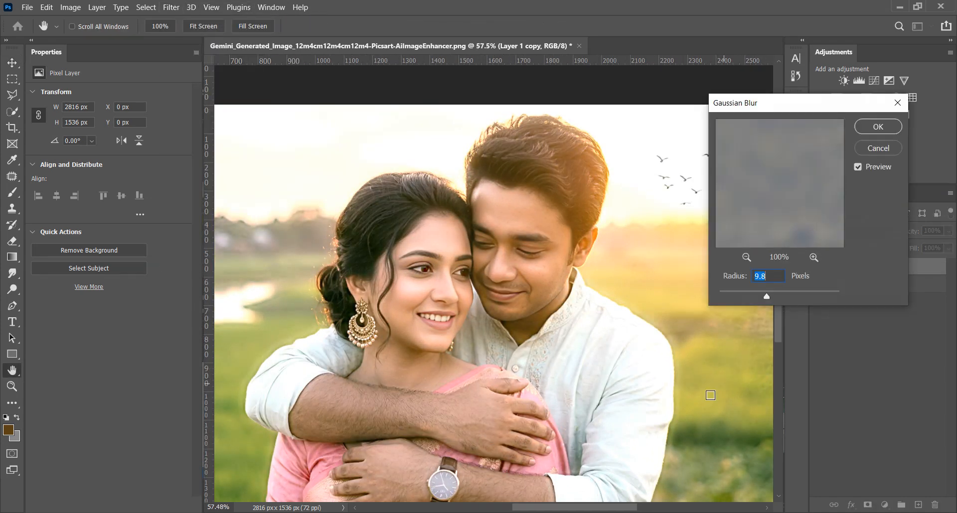
left_click_drag(719, 296, 731, 295)
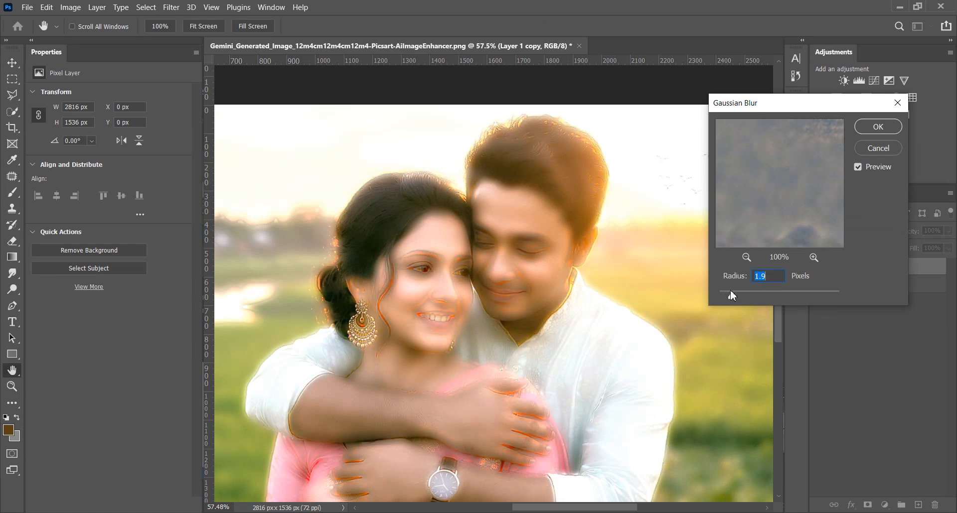
left_click(878, 127)
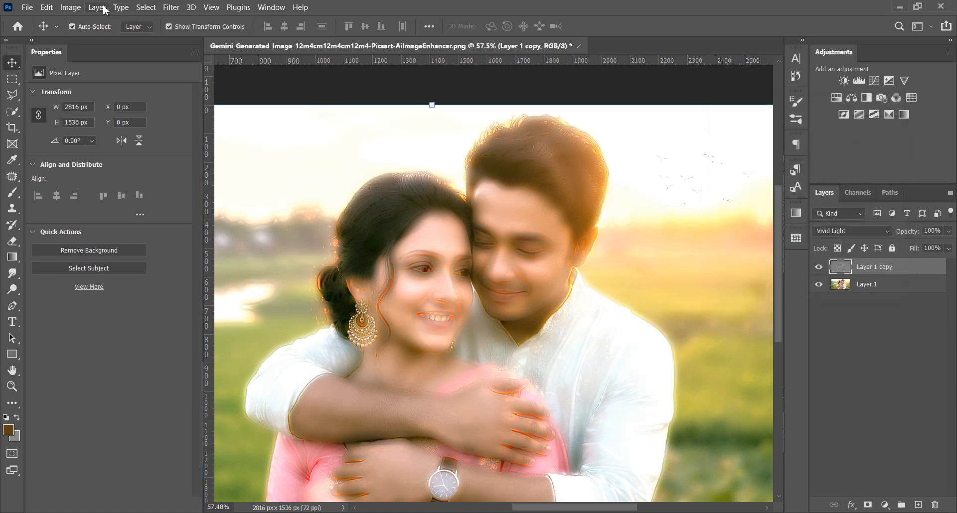
Add a black layer mask to the layer copy to hide the smoothing effect.
left_click(868, 504, "alt")
scroll(562, 206, "down", 1)
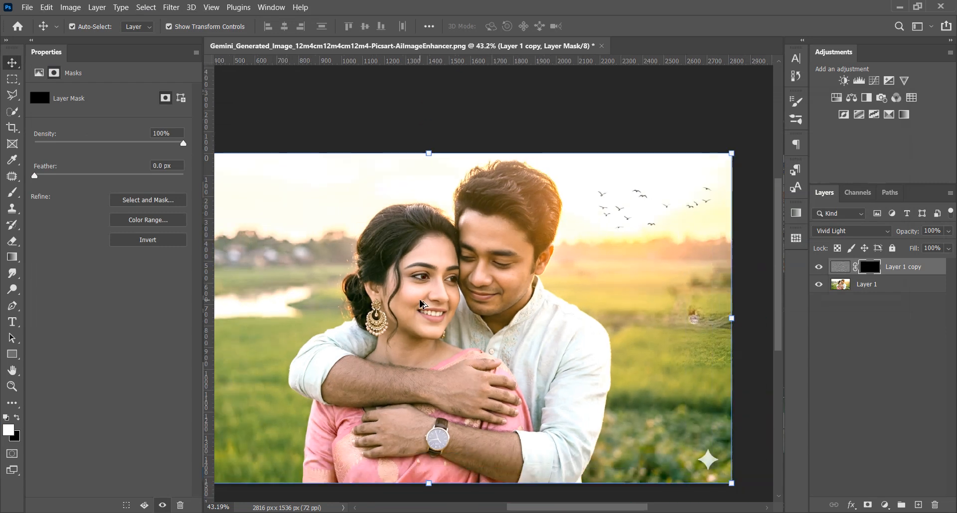
Paint white on the layer mask over the man's forehead using a soft 69 px Brush at 36% opacity.
scroll(562, 205, "up", 4)
scroll(562, 206, "up", 4)
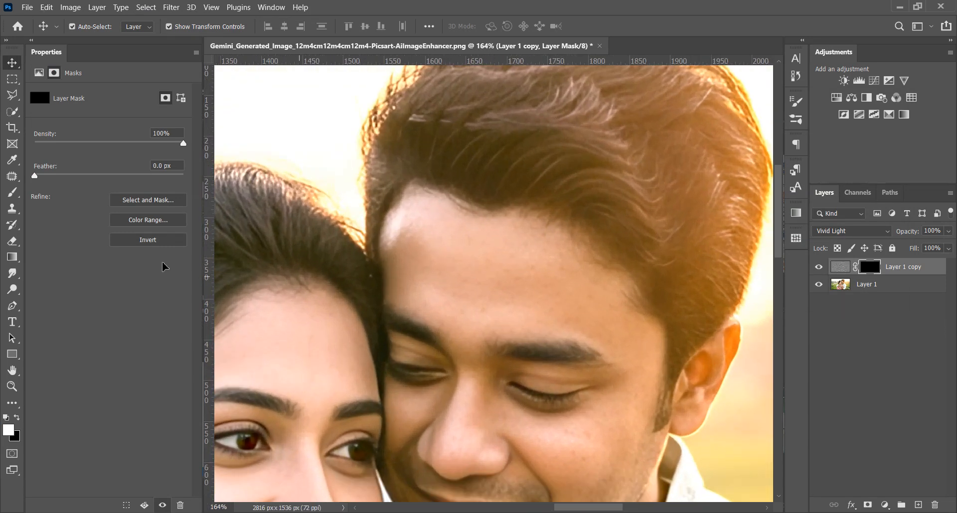
left_click(12, 194)
scroll(540, 272, "up", 2)
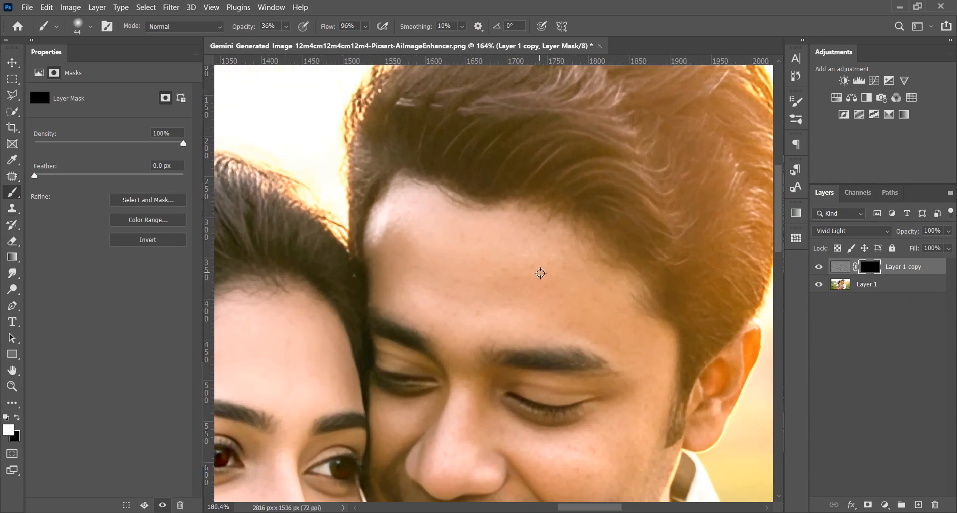
mouse_move(519, 272)
left_mouse_down()
mouse_move(443, 299)
mouse_move(391, 264)
mouse_move(334, 267)
left_mouse_up()
mouse_move(460, 272)
left_mouse_down()
mouse_move(446, 269)
mouse_move(474, 222)
left_mouse_up()
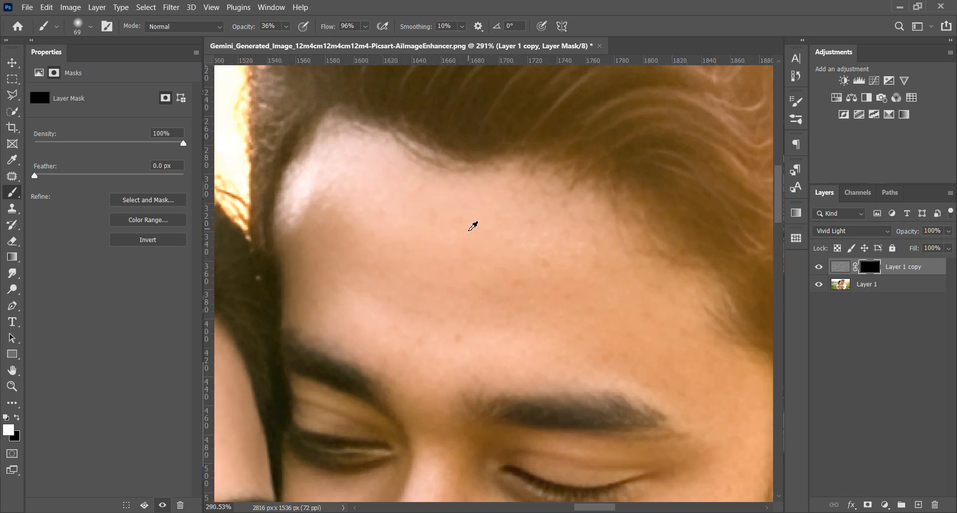
scroll(474, 222, "up", 2)
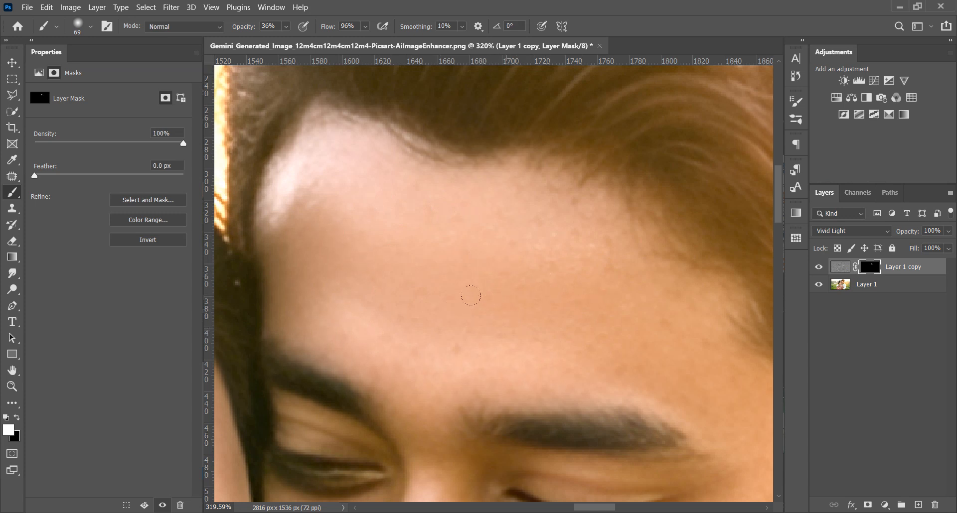
Set the Brush opacity to 100% and paint the mask across the rest of the man's forehead towards his temple.
left_click_drag(251, 27, 289, 27)
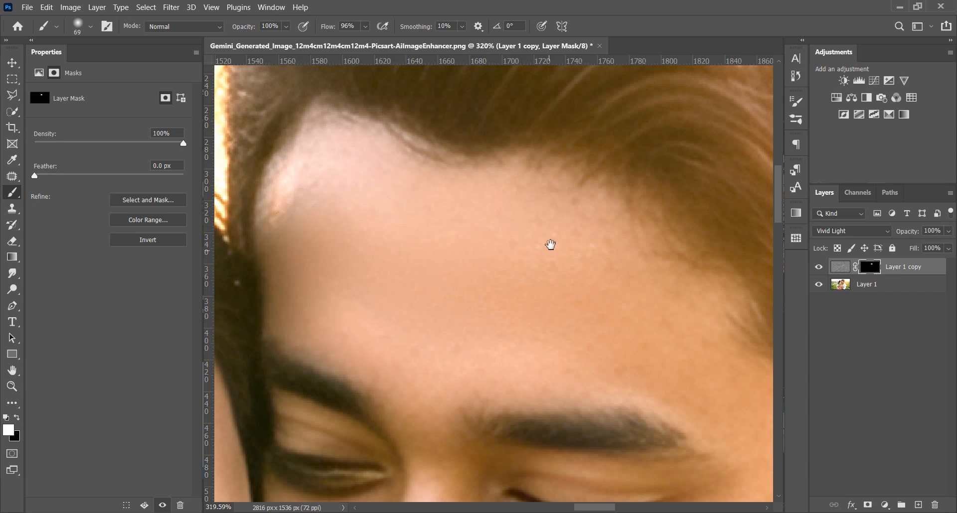
left_click_drag(550, 244, 462, 174)
left_click_drag(498, 225, 459, 206)
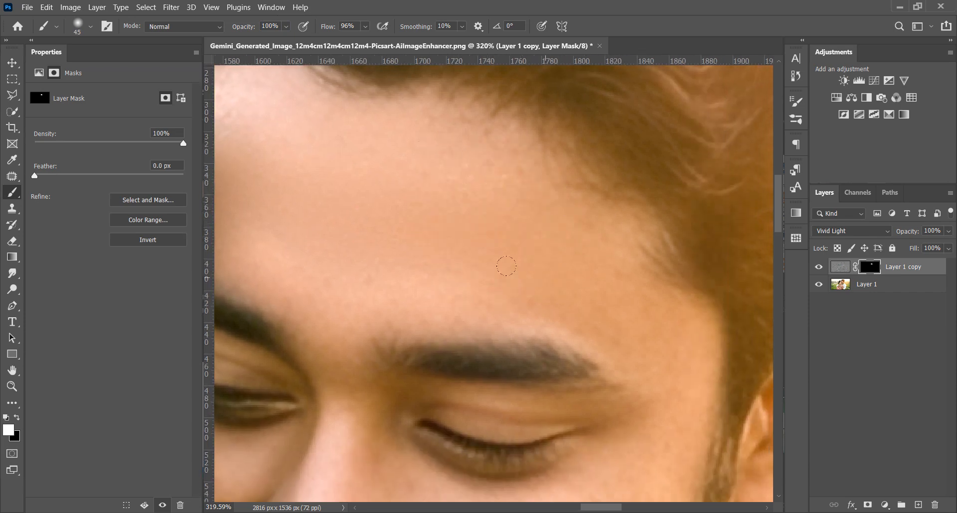
left_click_drag(503, 260, 378, 100)
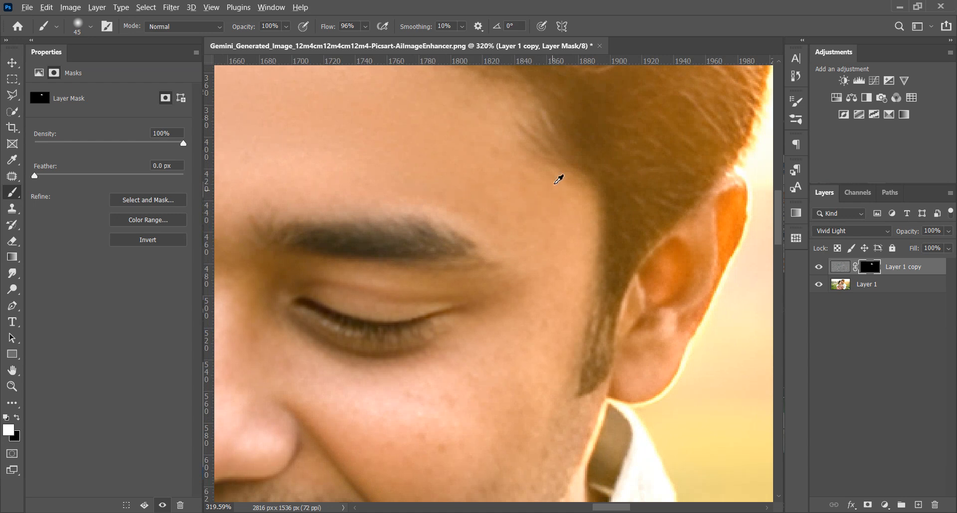
scroll(560, 178, "up", 2)
left_click_drag(527, 209, 458, 183)
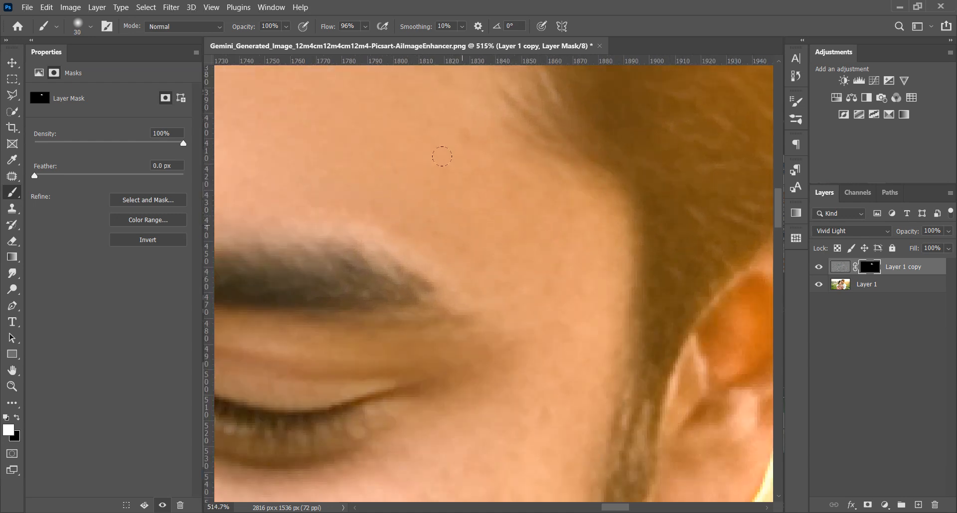
Paint white on the mask with a 30 px brush over the man's temple, under-eye area, cheek and lower cheek.
left_click_drag(520, 244, 534, 128)
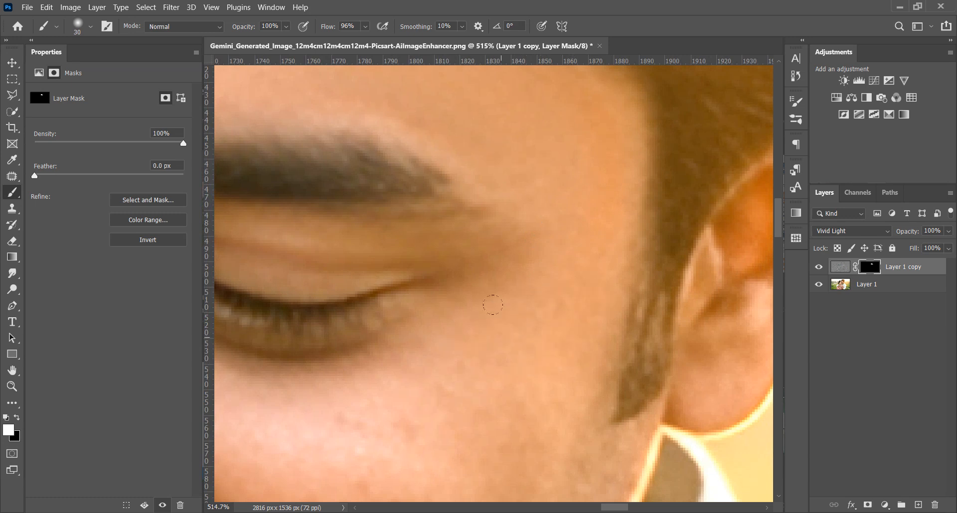
left_click_drag(471, 297, 574, 148)
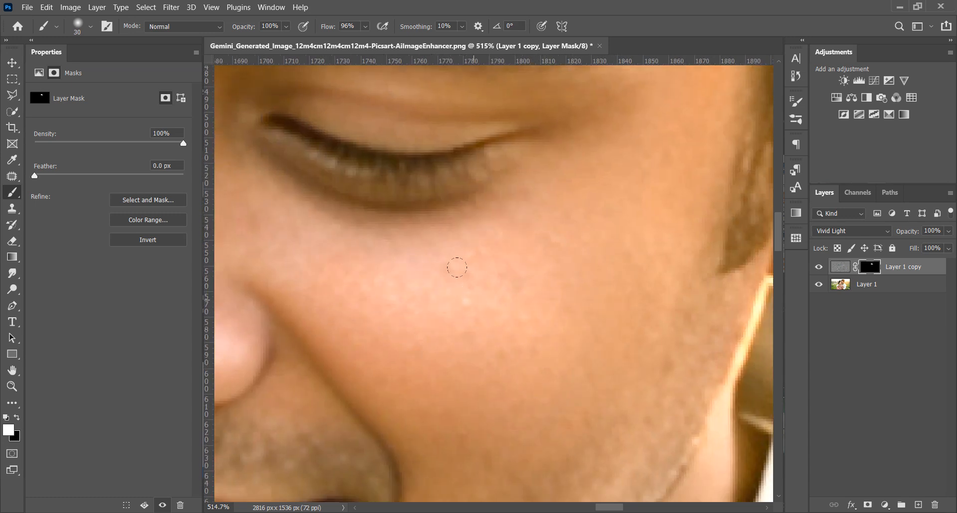
left_click_drag(483, 291, 490, 141)
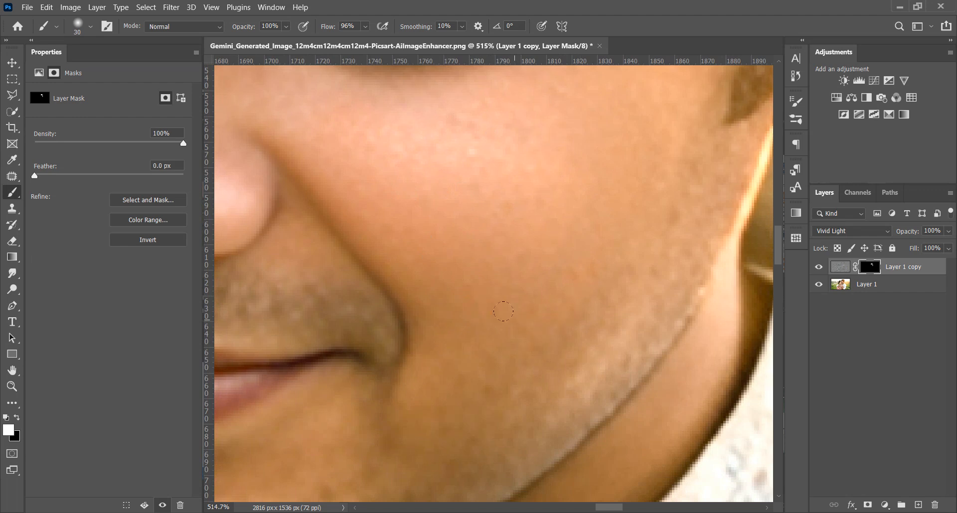
left_click_drag(490, 304, 572, 163)
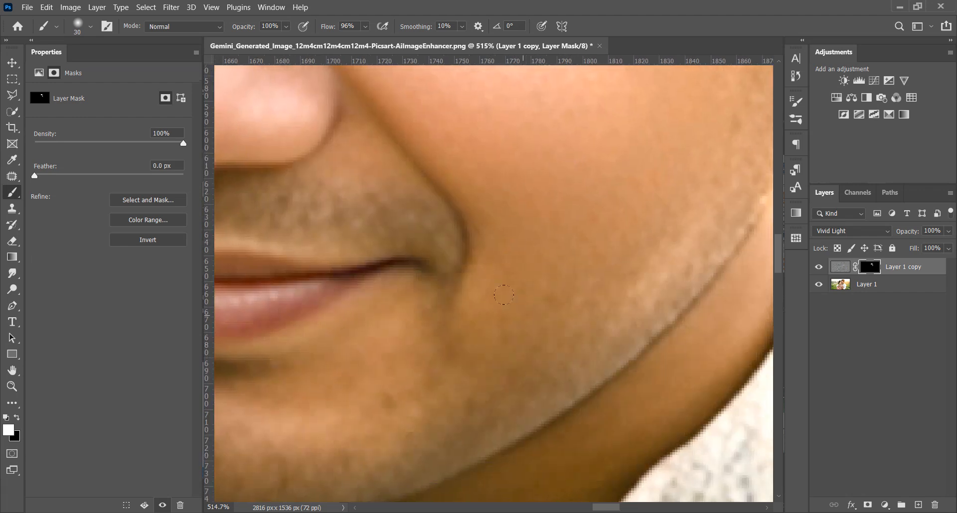
scroll(523, 290, "down", 8)
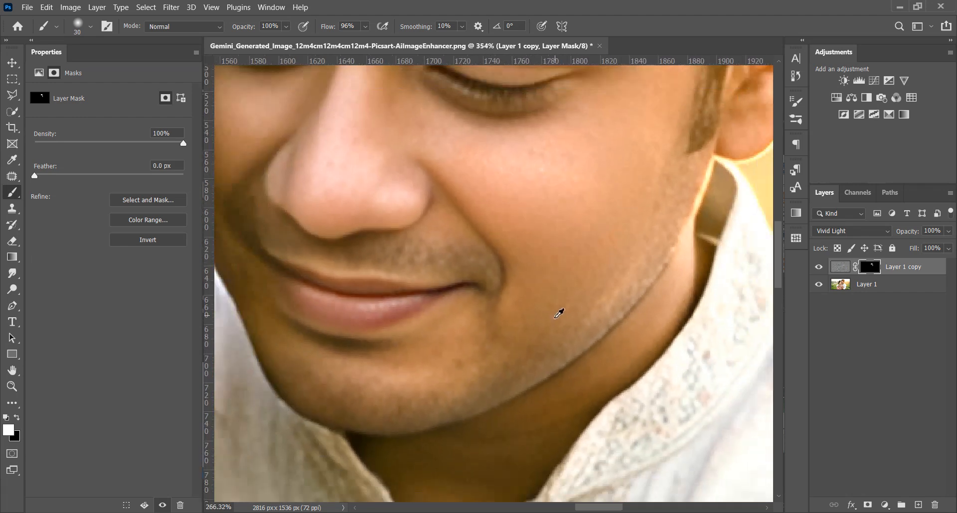
scroll(555, 292, "up", 4)
scroll(546, 306, "down", 3)
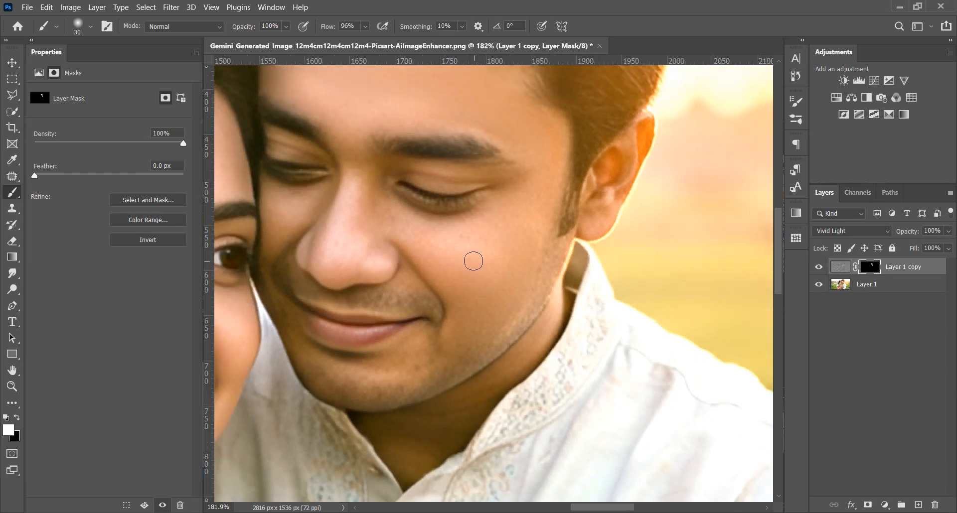
Paint white on the mask over the man's nose and undo the last stroke.
scroll(474, 261, "up", 5)
scroll(410, 372, "up", 2)
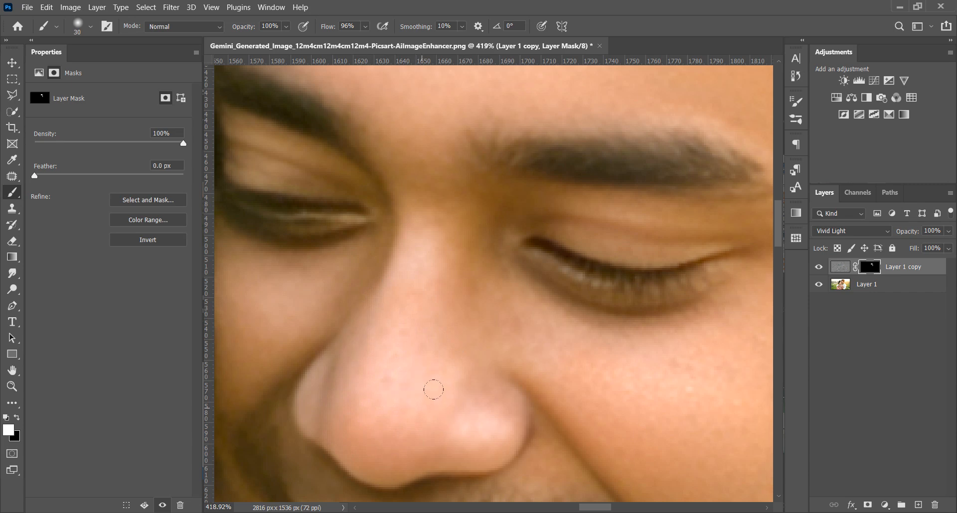
left_click_drag(534, 397, 539, 416)
key("ctrl+z")
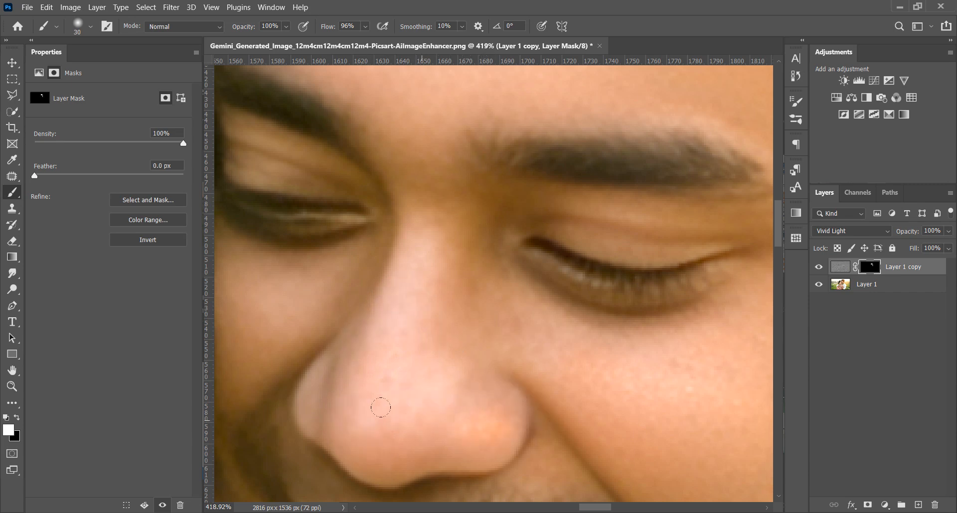
Set the brush to 19 px and 33% opacity and softly paint the mask along the man's beard edge, sideburn and hairline.
scroll(457, 343, "down", 4)
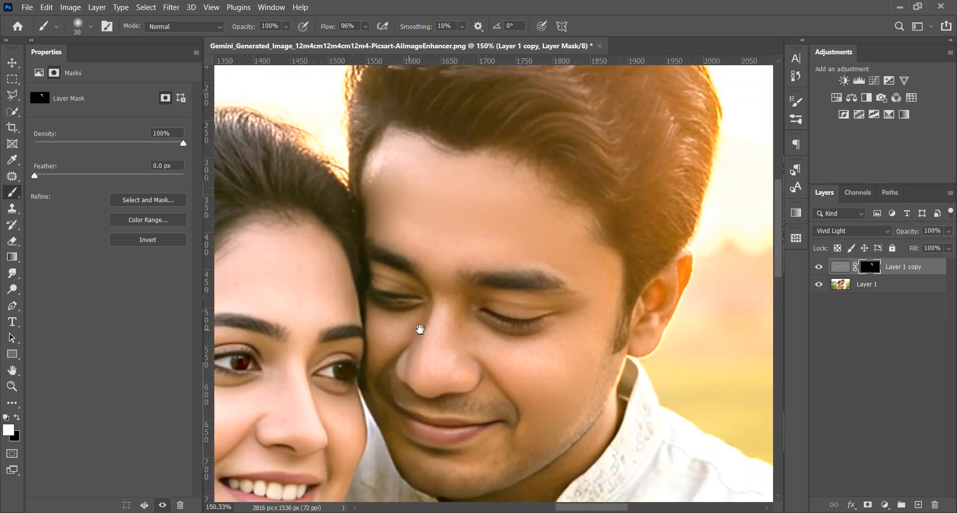
scroll(587, 331, "up", 3)
scroll(613, 345, "up", 2)
scroll(588, 292, "up", 2)
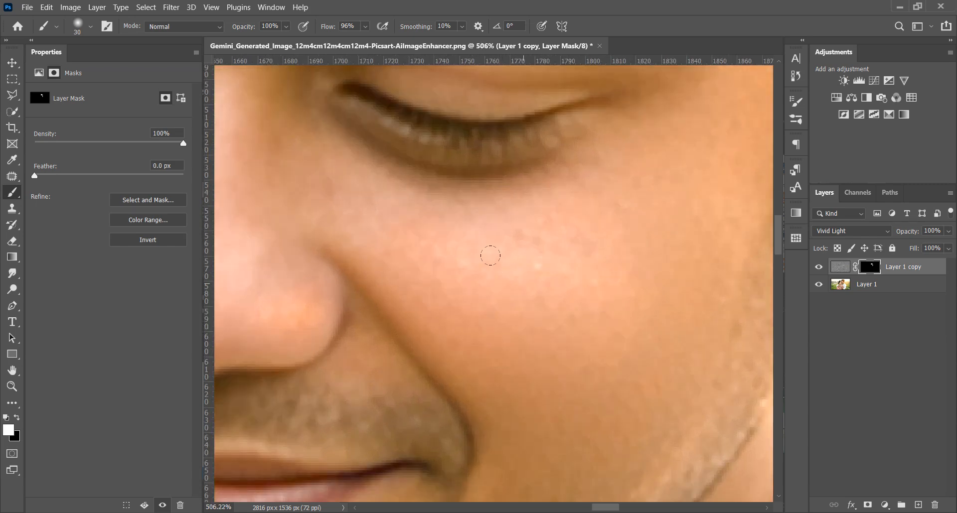
left_click_drag(479, 210, 294, 76)
left_click_drag(513, 327, 489, 322)
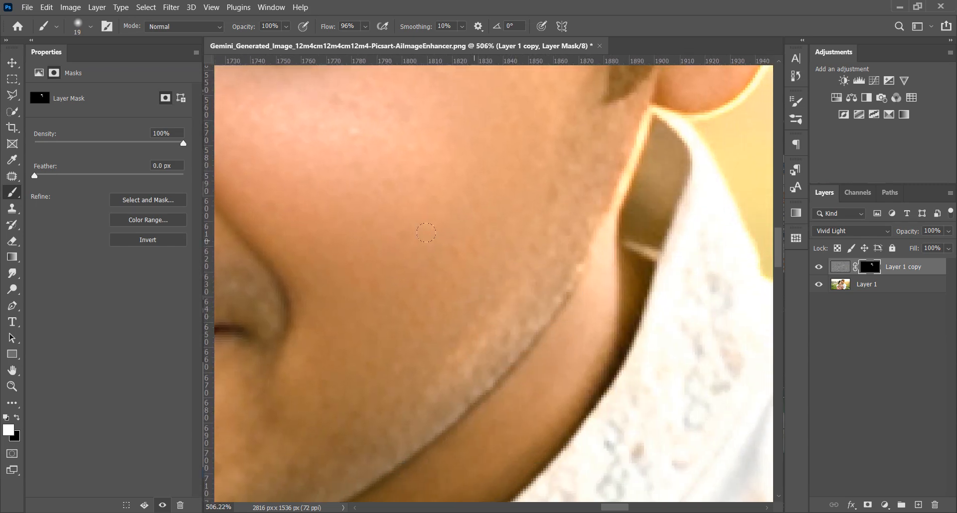
left_click_drag(244, 27, 229, 32)
left_click_drag(596, 174, 524, 382)
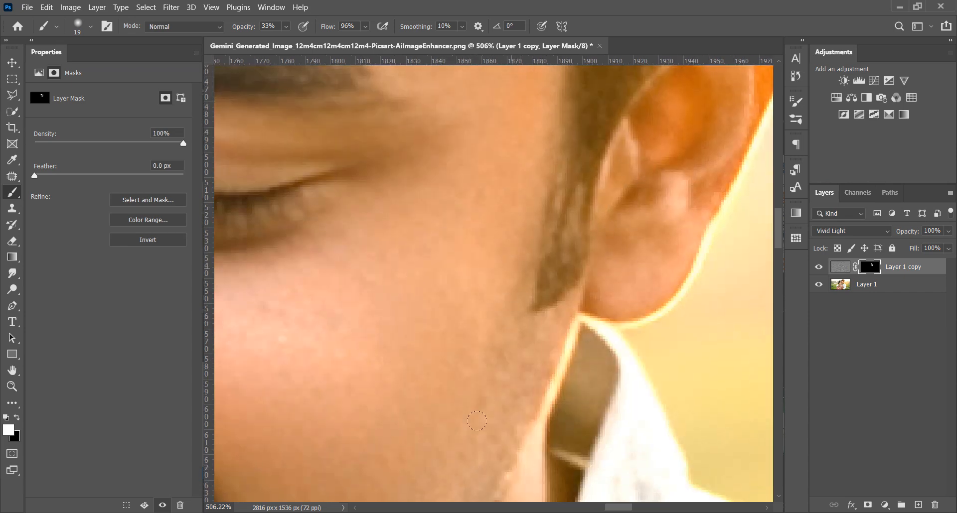
left_click_drag(549, 215, 522, 373)
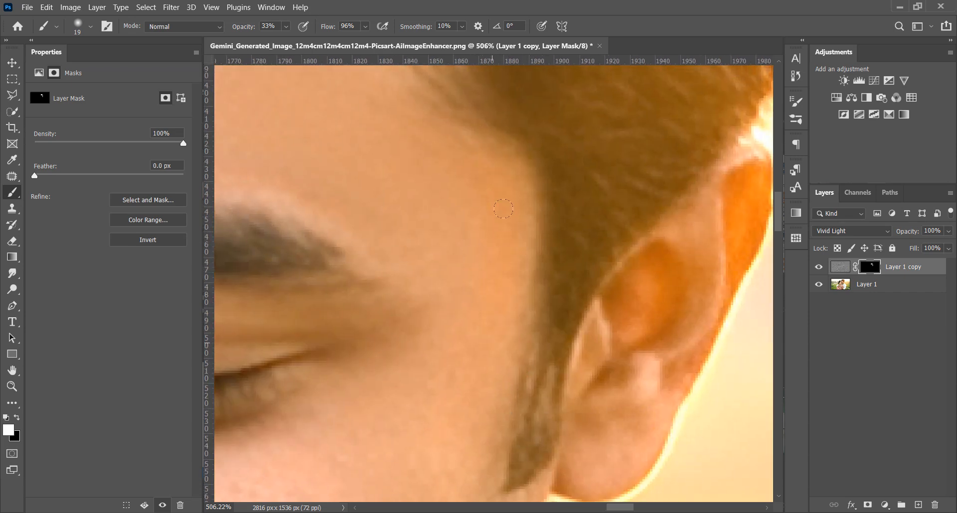
scroll(578, 382, "down", 10)
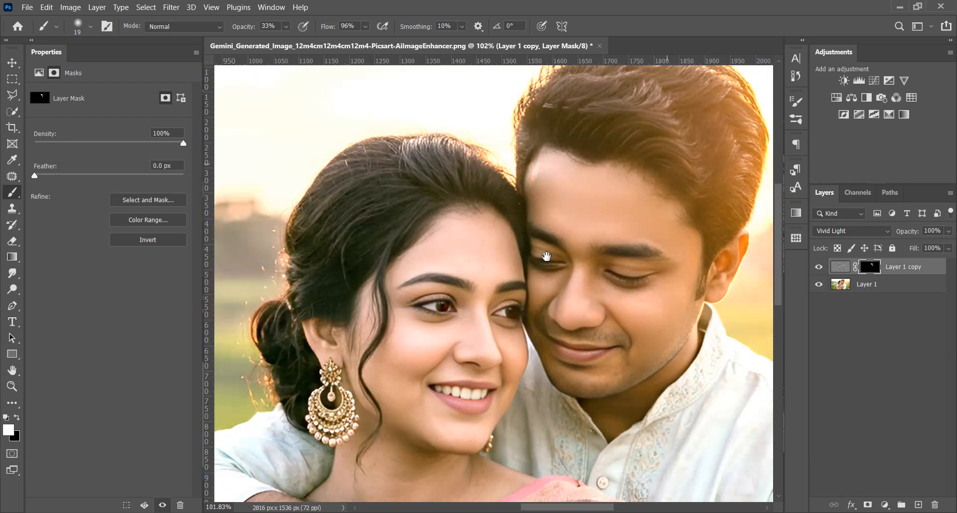
Set brush opacity and flow to 100% and size to 40 px, and paint the mask over the woman's forehead.
scroll(455, 126, "up", 6)
key("0")
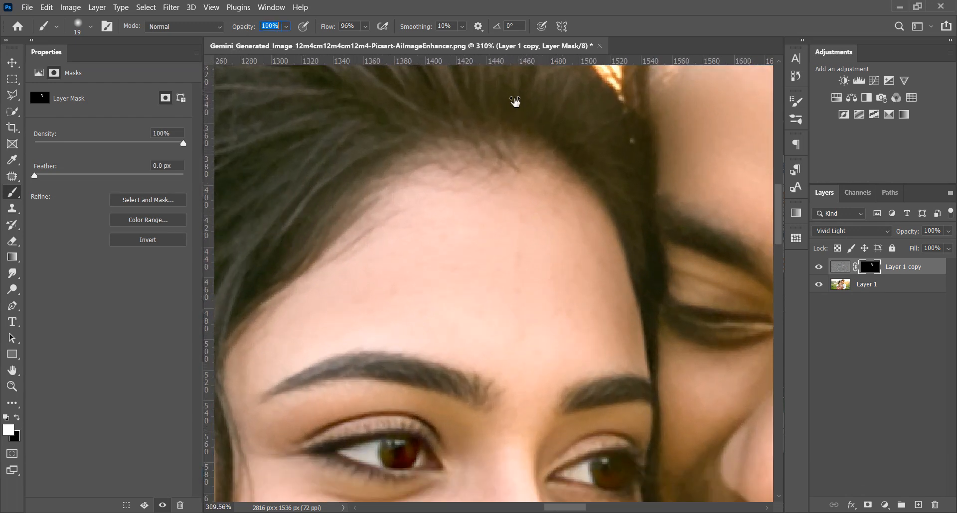
left_click_drag(330, 29, 349, 33)
left_click_drag(491, 255, 517, 260)
scroll(505, 243, "up", 1)
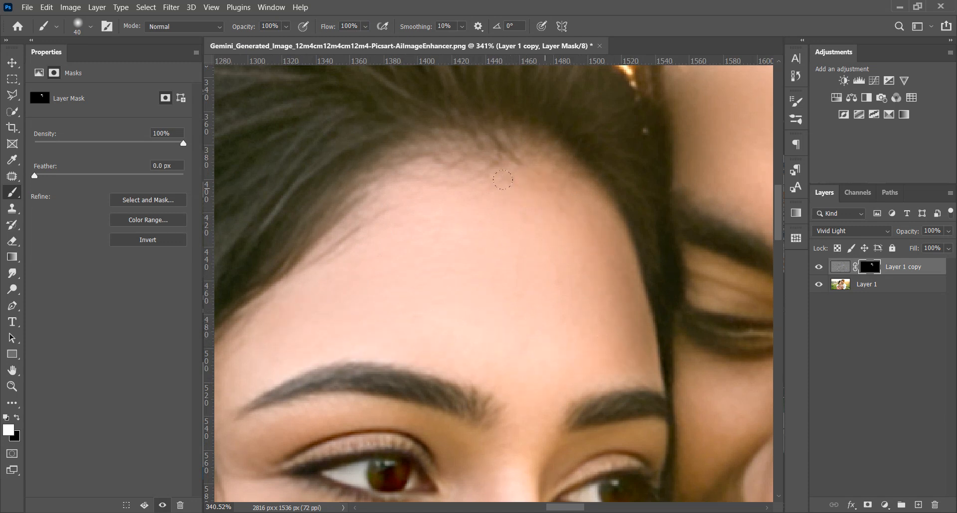
Paint white on the mask over the woman's upper cheek and nose with a 35 px brush.
left_click_drag(527, 96, 585, 38)
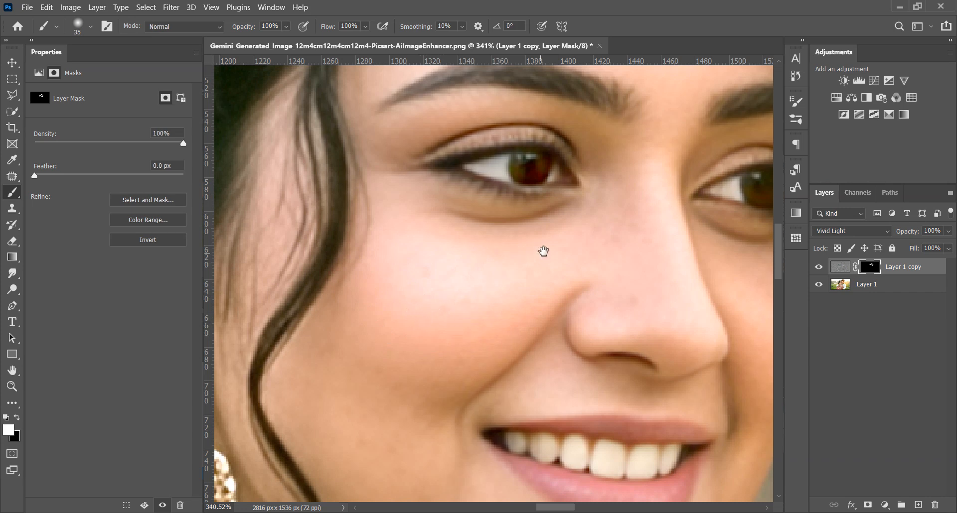
scroll(542, 252, "right", 3)
scroll(543, 252, "up", 1)
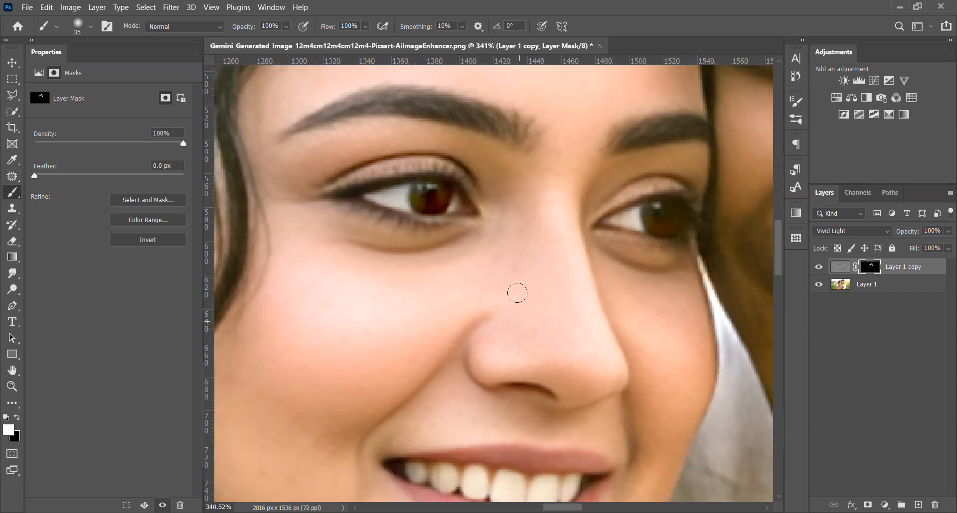
Paint white on the mask over the woman's lower cheek, jaw and chin, keeping clear of her lips and hair strand.
scroll(540, 223, "down", 5)
scroll(455, 141, "left", 3)
scroll(549, 284, "left", 3)
scroll(548, 284, "up", 1)
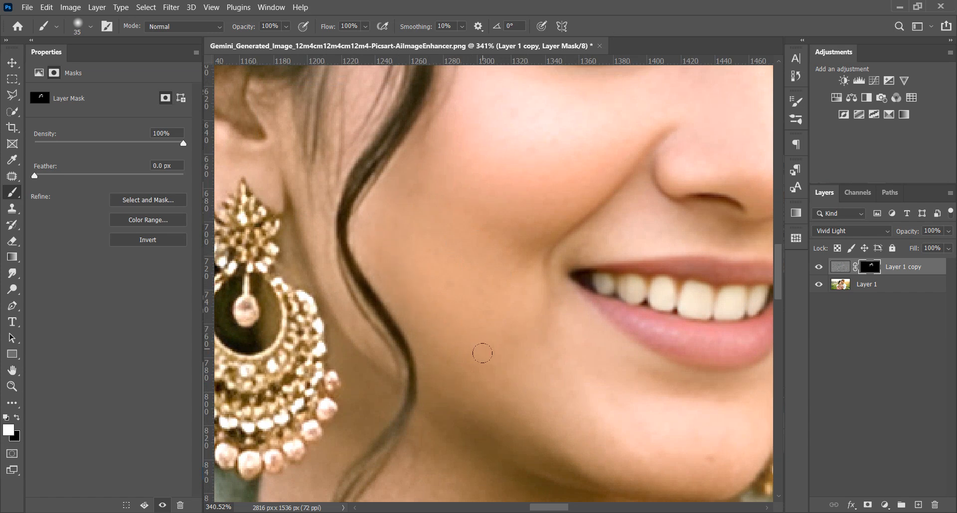
scroll(489, 327, "down", 3)
scroll(489, 327, "right", 3)
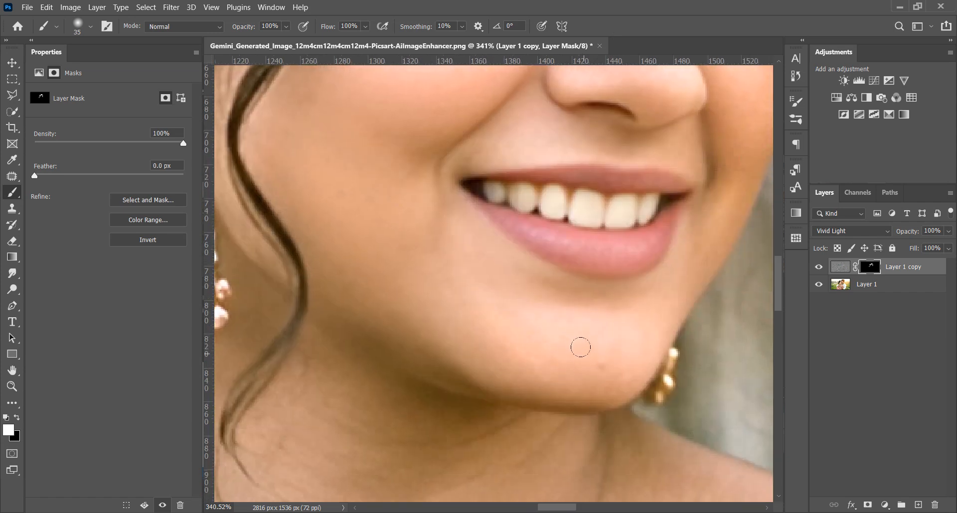
Paint white on the mask over the woman's neck and shoulder skin above the man's arm.
left_click_drag(528, 223, 594, 62)
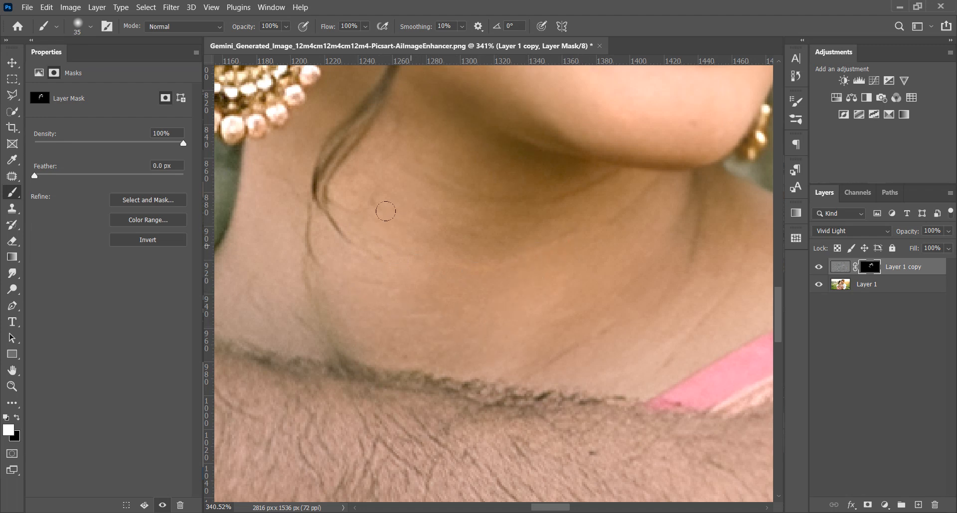
left_click_drag(528, 299, 353, 309)
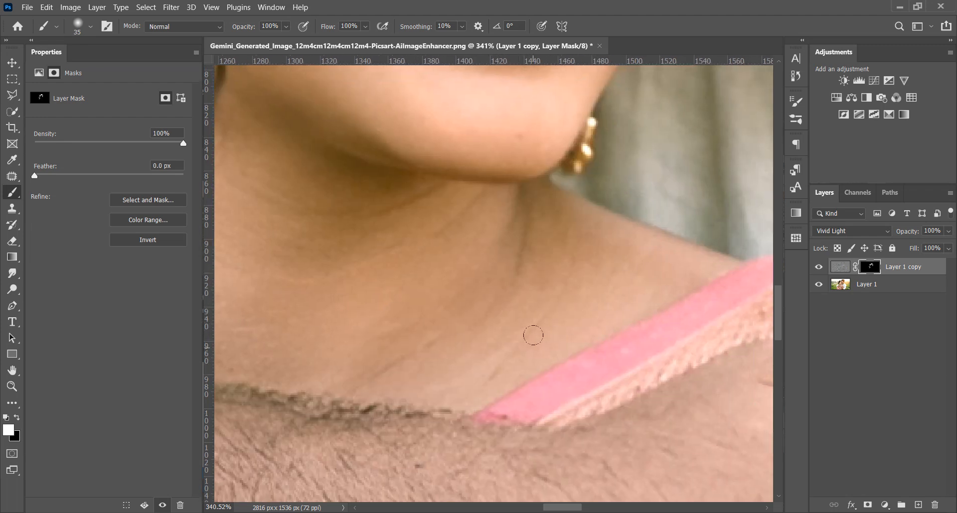
left_click_drag(445, 322, 525, 371)
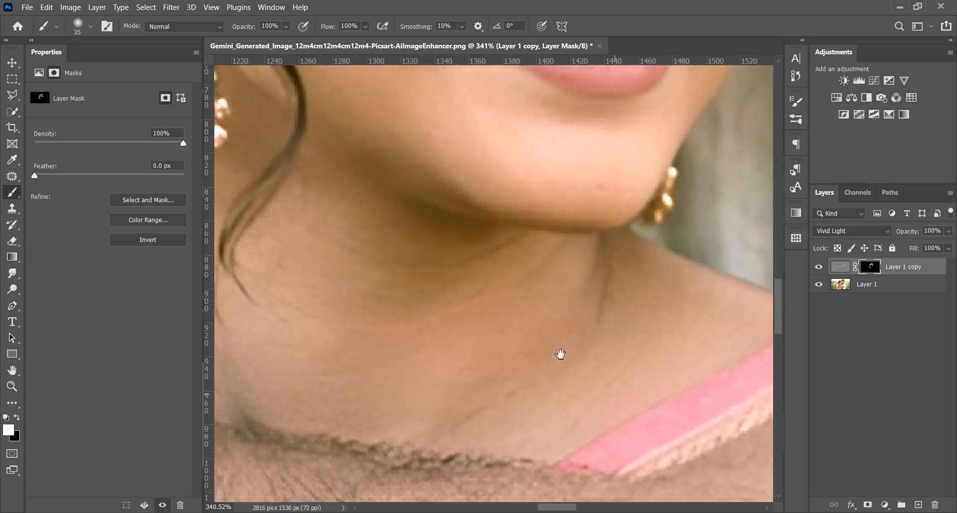
scroll(677, 299, "left", 5)
scroll(677, 299, "down", 1)
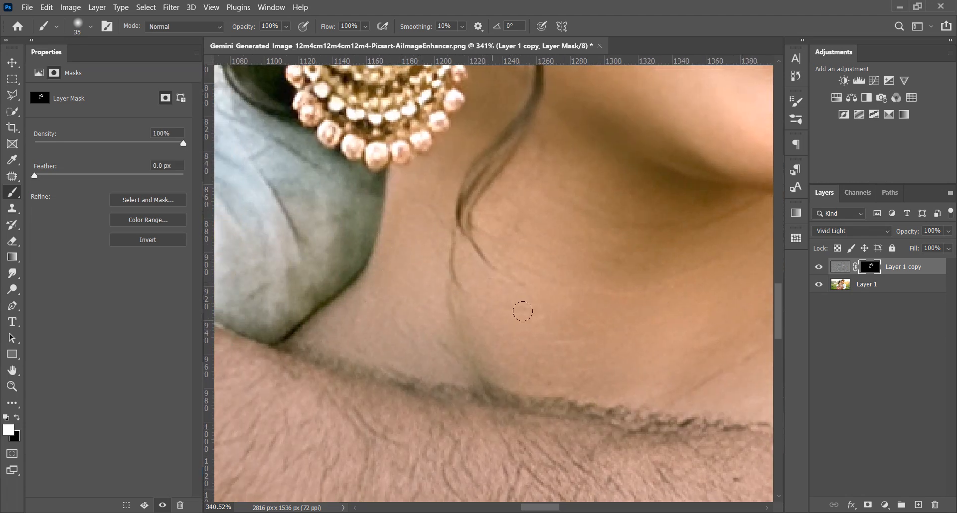
Hide and show the smoothing layer to compare both faces before and after the skin retouch.
scroll(466, 304, "down", 10)
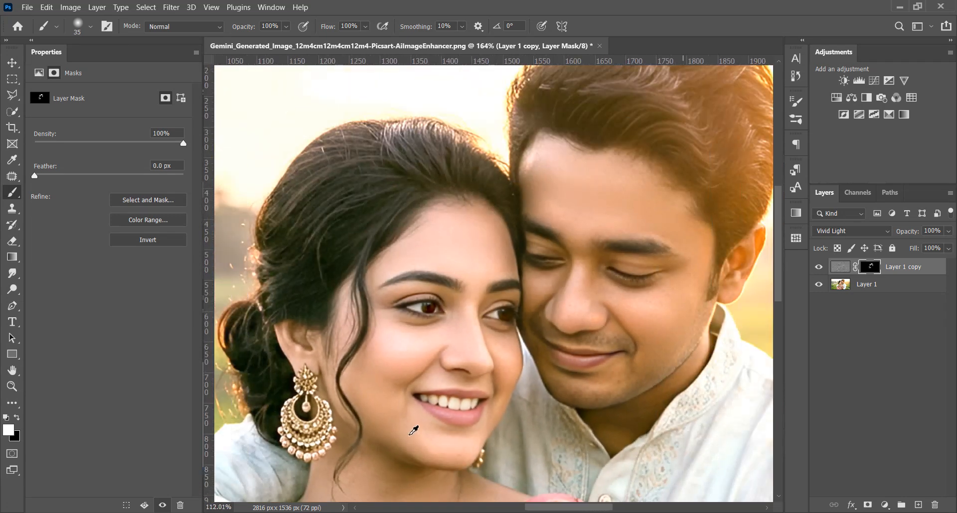
scroll(413, 431, "down", 1)
left_click(819, 268)
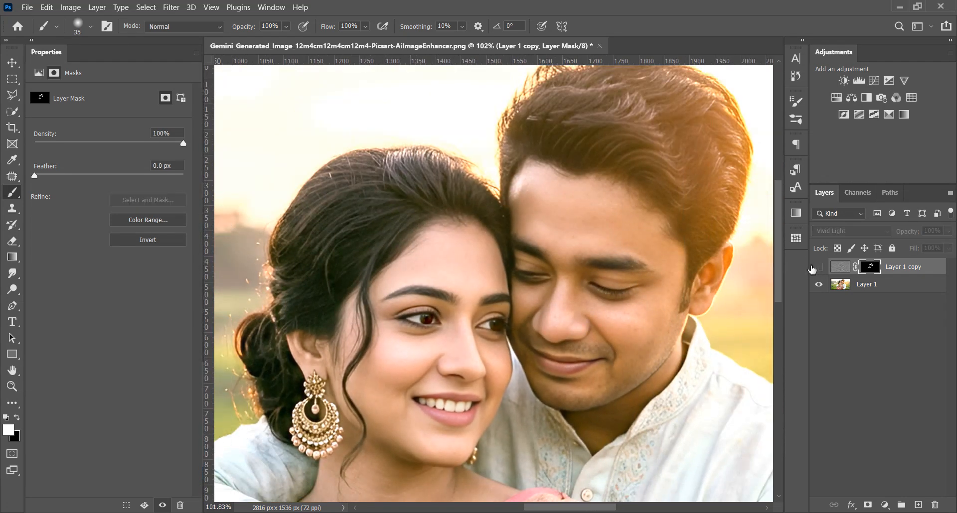
left_click(818, 268)
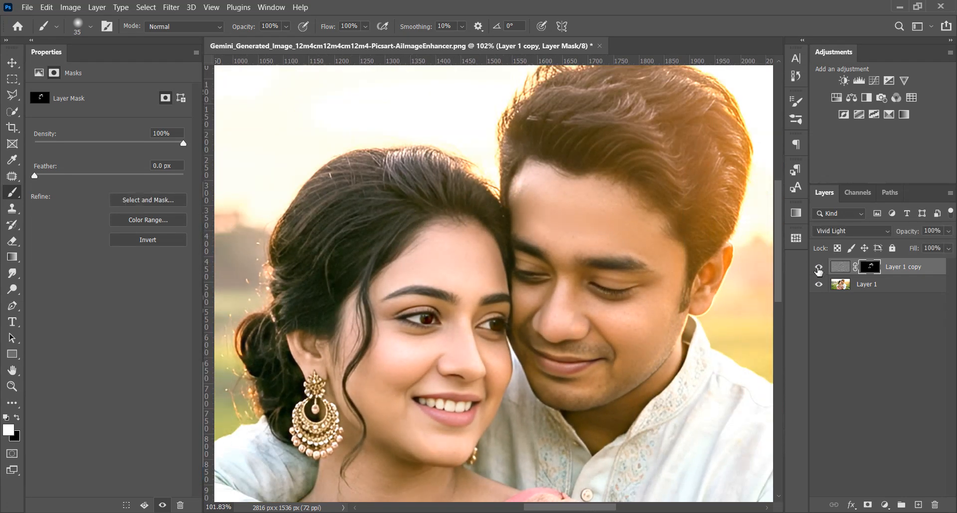
Paint white on the mask over the man's chin and the skin beside his mouth with a 22 px brush.
scroll(593, 381, "up", 6)
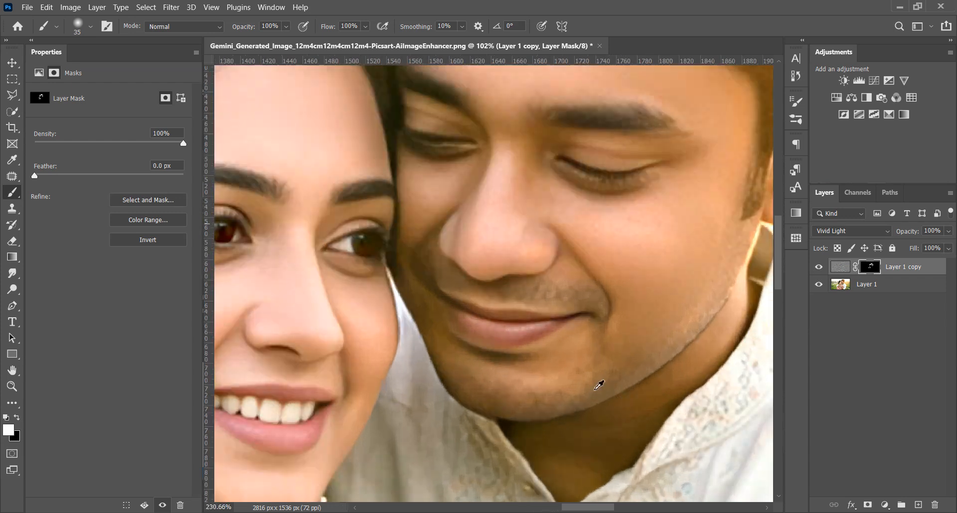
right_click(527, 366, "alt")
right_click(561, 344, "alt")
mouse_move(561, 346)
left_mouse_down()
mouse_move(537, 372)
mouse_move(513, 363)
left_mouse_up()
left_click_drag(546, 304, 584, 292)
left_click_drag(463, 396, 368, 368)
key("ctrl+z")
scroll(540, 353, "down", 8)
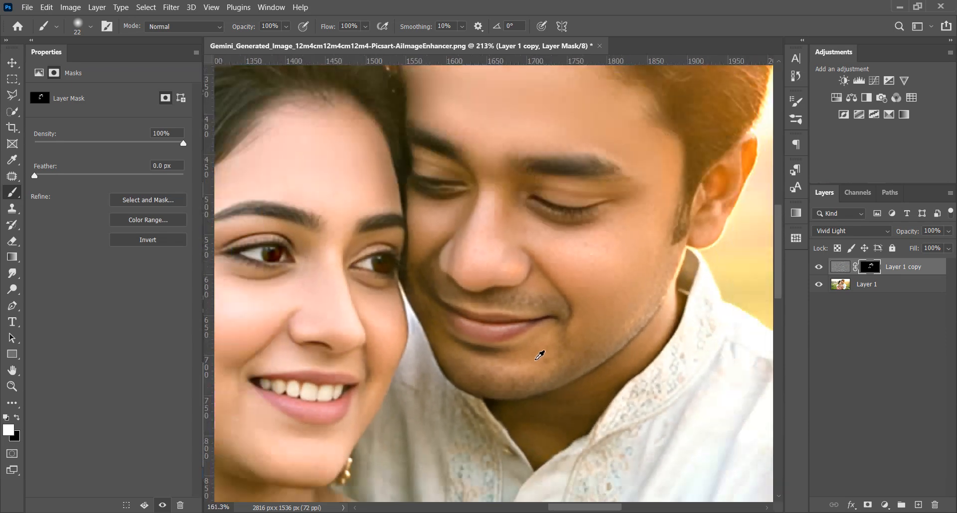
Convert the Vivid Light smoothing layer to a smart object and combine it with a duplicate of Layer 1 into one smart object.
right_click(933, 269)
left_click(843, 161)
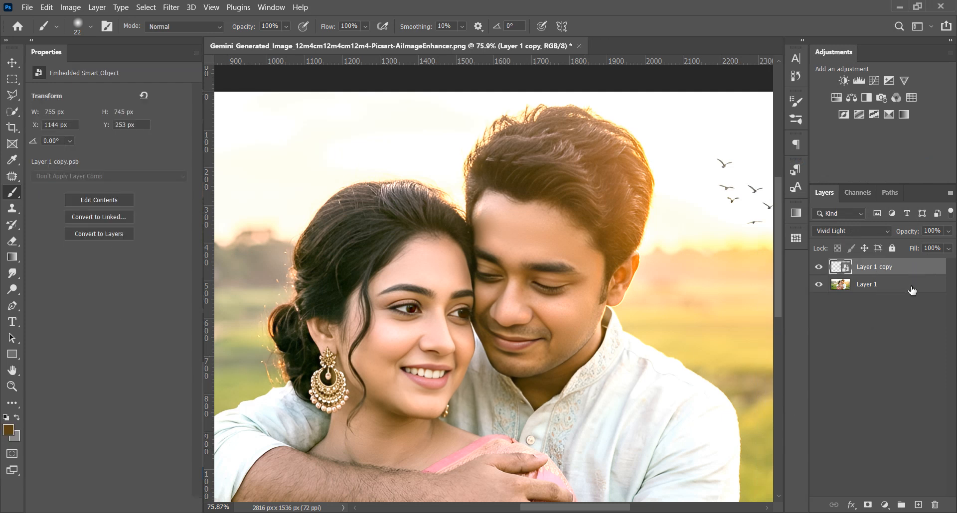
left_click_drag(912, 289, 919, 503)
left_click(904, 270, "ctrl")
right_click(903, 270)
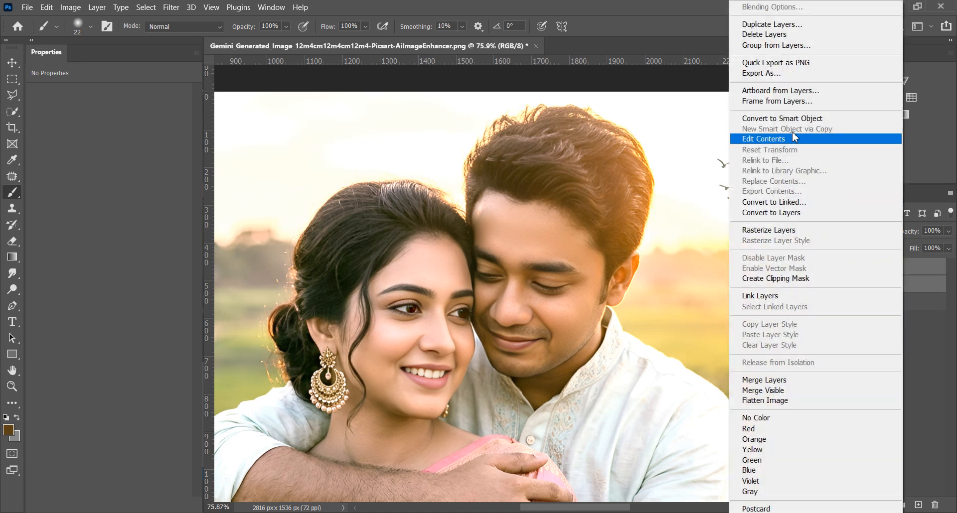
left_click(782, 119)
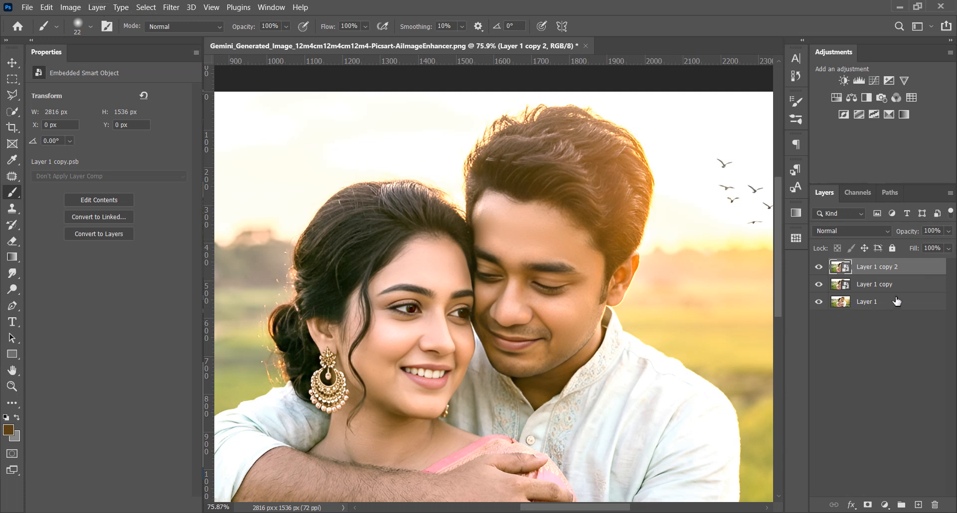
Try a new layer filled with 50% Gray in place of the top duplicate, and delete that gray layer.
left_click_drag(911, 271, 935, 505)
left_click(918, 505)
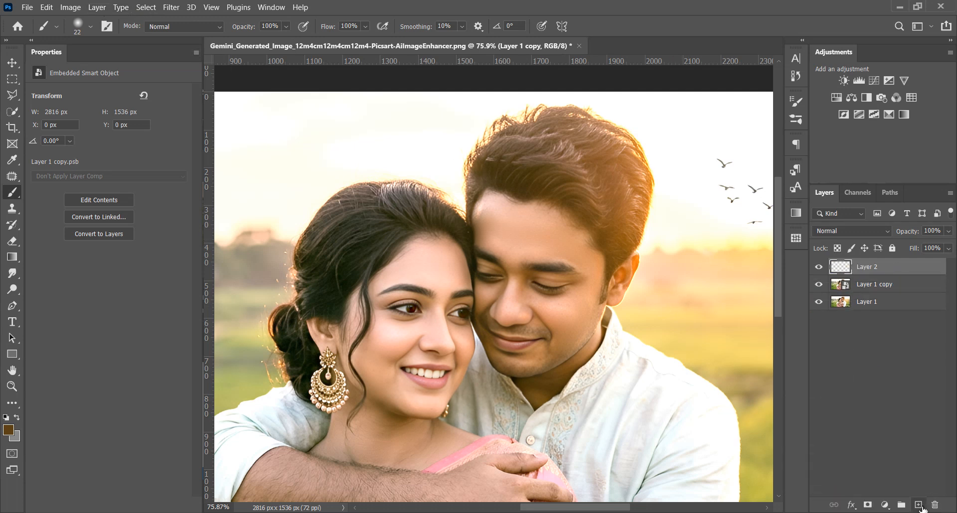
key("shift+F5")
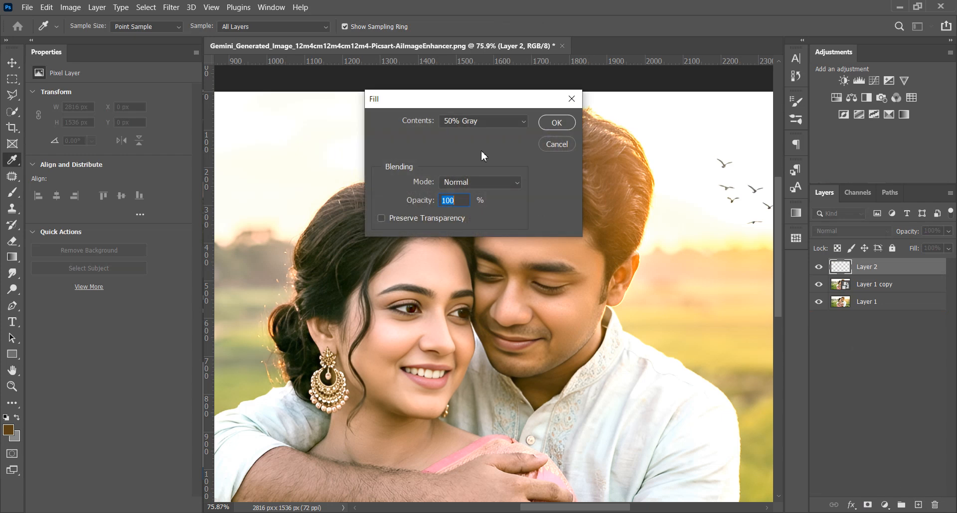
left_click(481, 121)
left_click(486, 224)
left_click(557, 123)
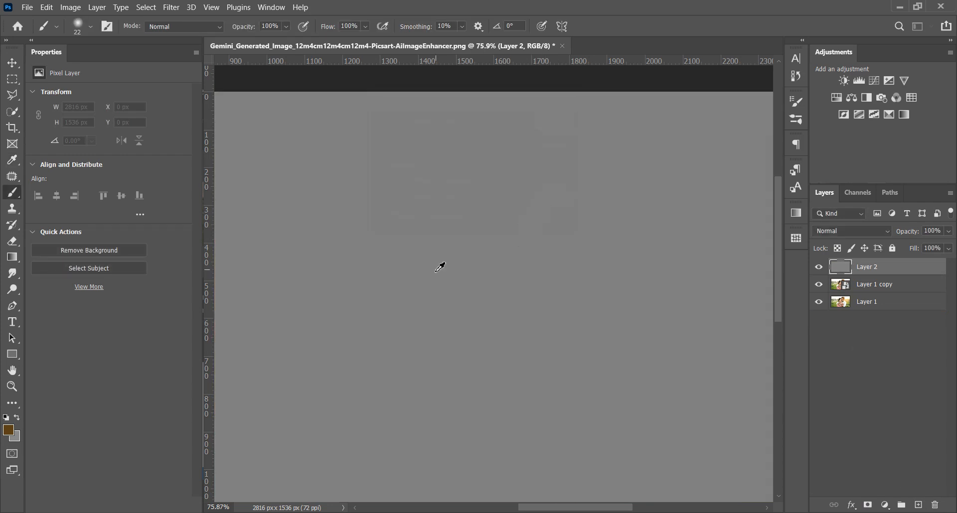
scroll(442, 265, "down", 6)
left_click_drag(933, 271, 934, 505)
Duplicate the combined smart object and apply a High Pass filter with a 3.0-pixel radius to the duplicate.
left_click_drag(912, 275, 918, 505)
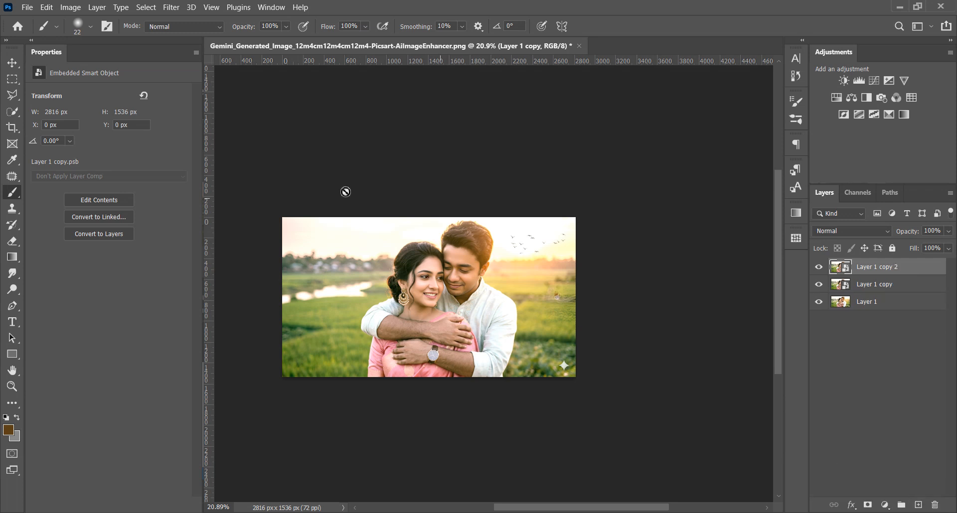
scroll(356, 243, "up", 3)
left_click(171, 7)
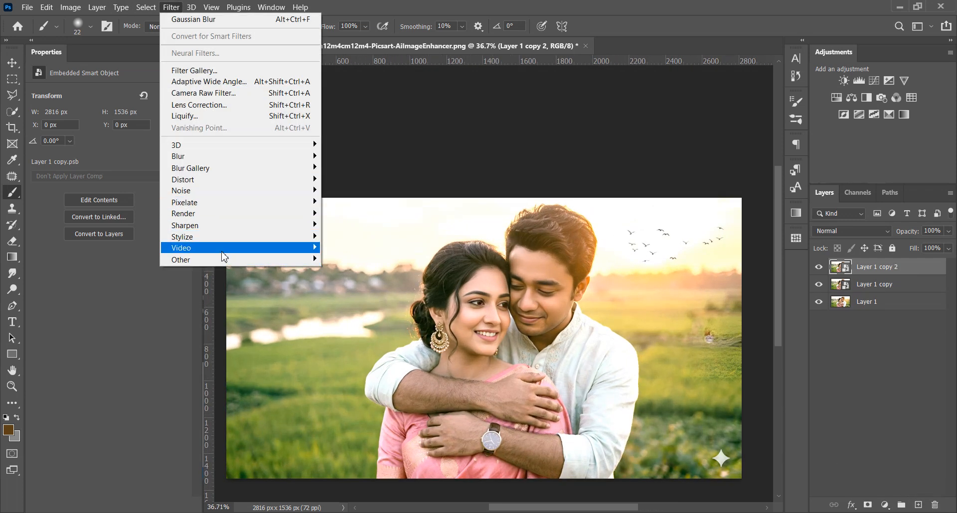
mouse_move(223, 258)
left_click(351, 270)
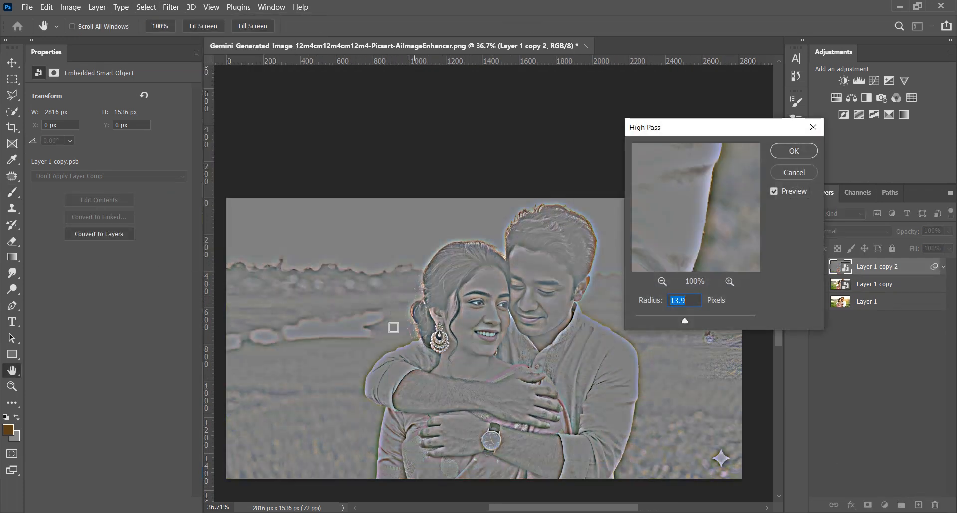
left_click_drag(685, 321, 662, 320)
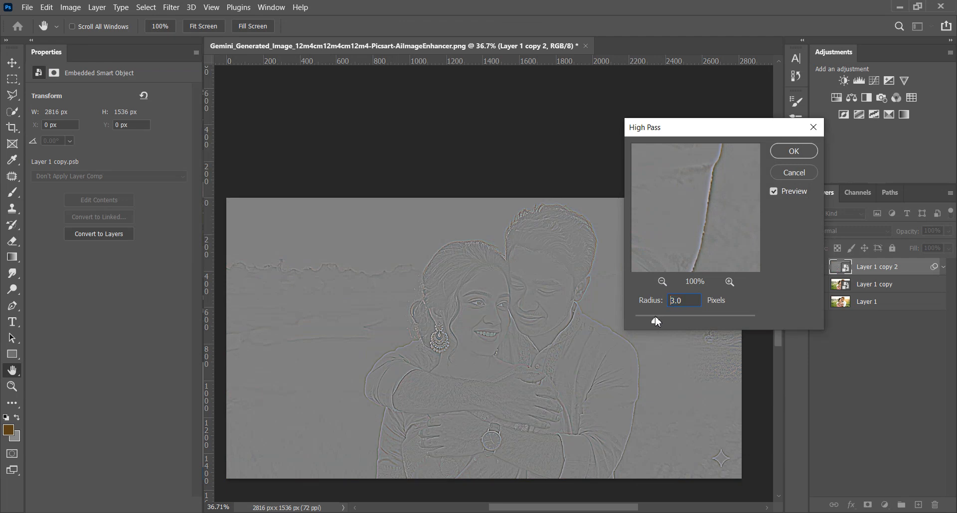
left_click(794, 151)
key("b")
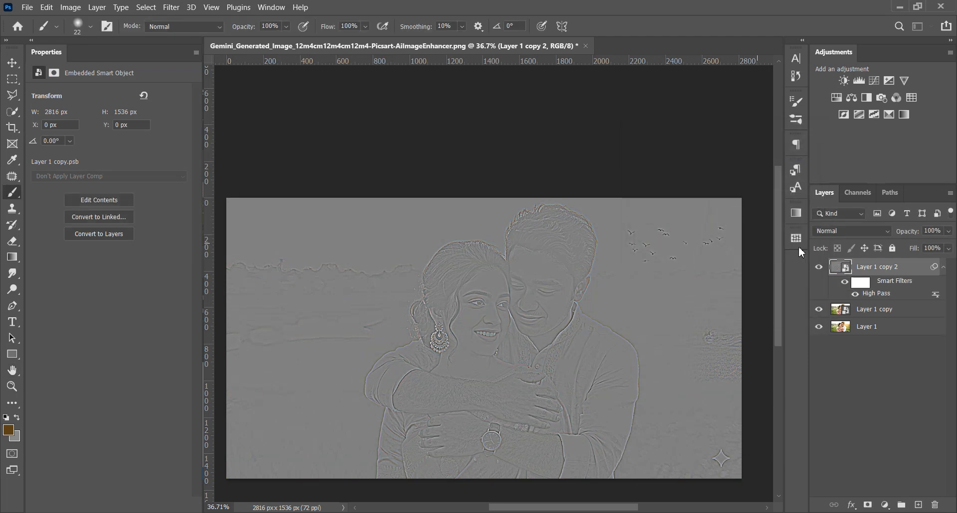
Set the High Pass layer's blend mode to Overlay and clip it to the combined layer below.
left_click(850, 231)
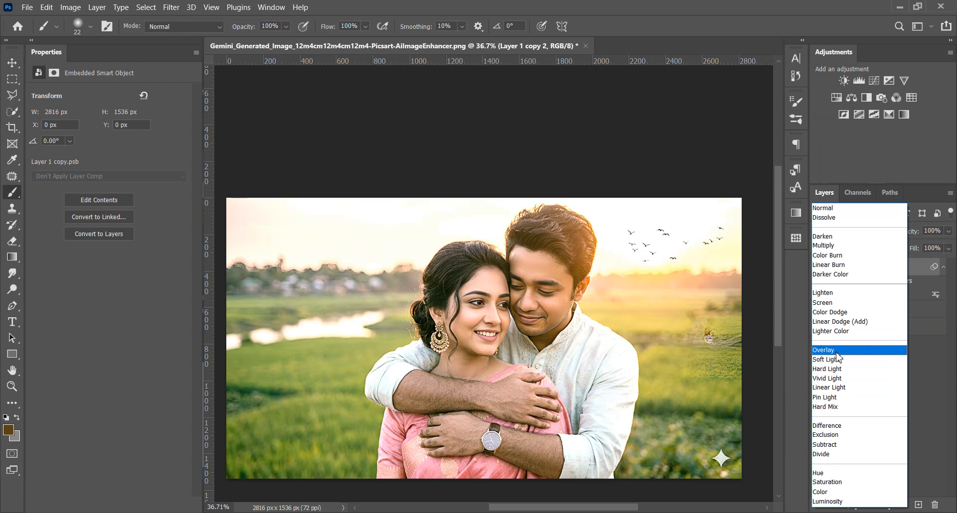
left_click(836, 354)
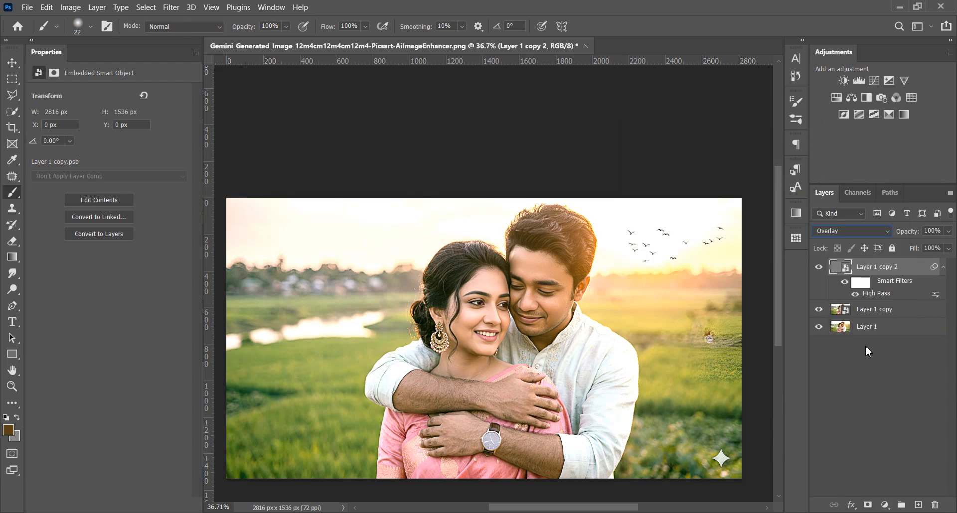
left_click(904, 299, "alt")
Choose the Dodge tool and rasterize the clipped High Pass layer.
key("v")
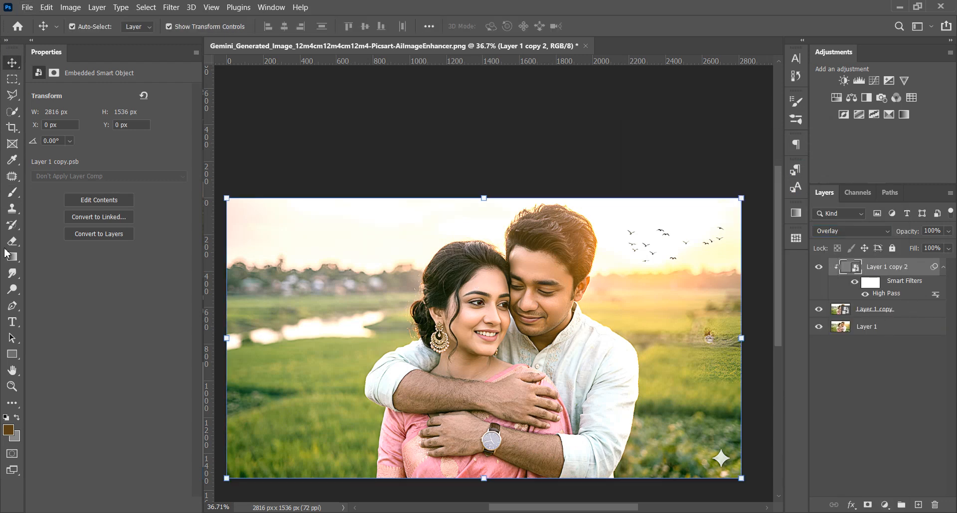
left_click(14, 290)
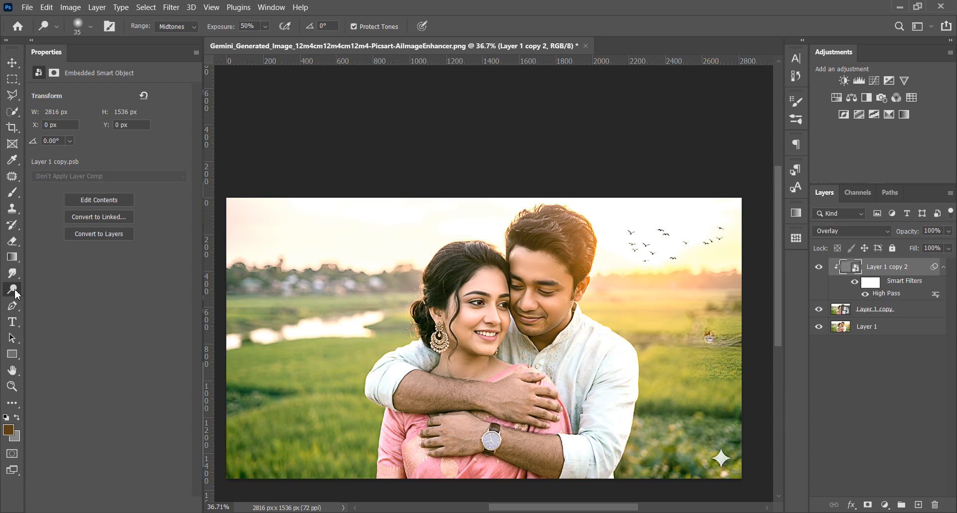
right_click(13, 291)
left_click(54, 292)
scroll(499, 244, "up", 8)
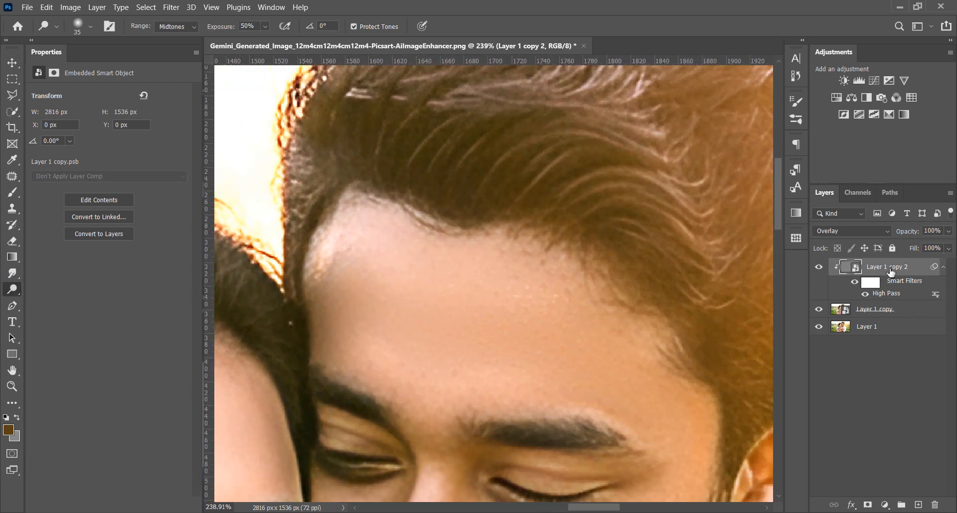
right_click(859, 272)
left_click(827, 166)
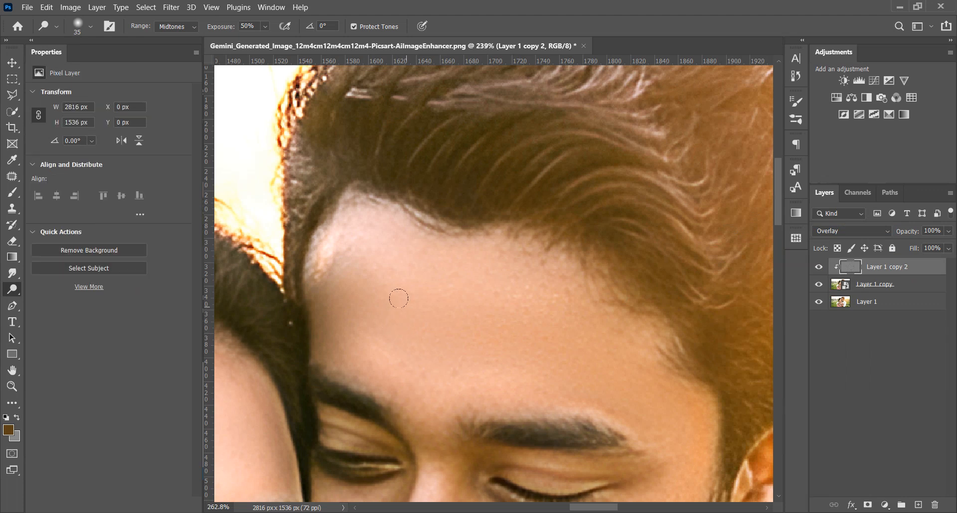
Lighten the man's forehead on the High Pass layer using Dodge with a 50 px brush, Midtones range and 35% exposure.
scroll(399, 294, "up", 1)
scroll(401, 284, "down", 1)
mouse_move(442, 284)
left_mouse_down()
mouse_move(453, 287)
mouse_move(406, 262)
left_mouse_up()
key("ctrl+z")
left_click_drag(208, 28, 244, 28)
mouse_move(428, 272)
left_mouse_down()
mouse_move(389, 261)
mouse_move(465, 251)
mouse_move(390, 282)
mouse_move(399, 264)
left_mouse_up()
key("ctrl+z")
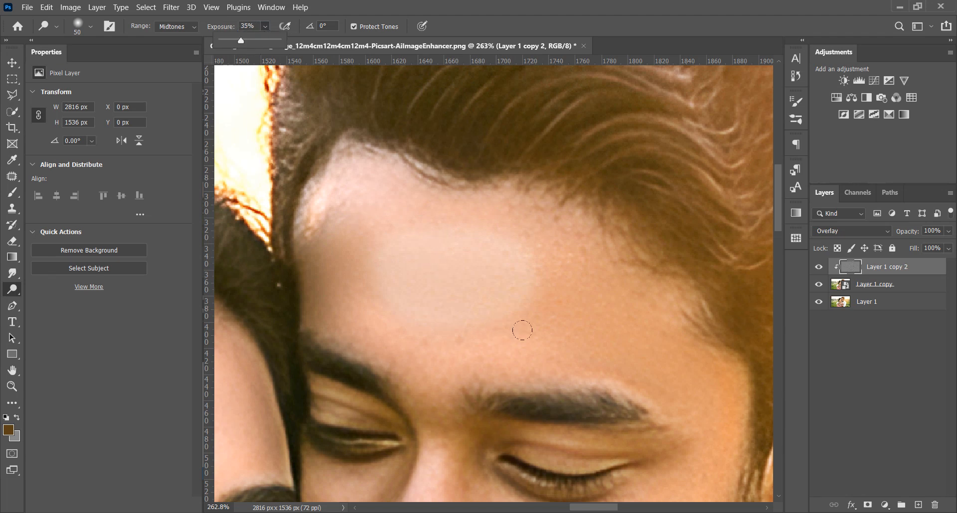
key("ctrl+z")
mouse_move(367, 221)
left_mouse_down()
mouse_move(401, 233)
mouse_move(376, 195)
mouse_move(340, 173)
mouse_move(438, 229)
mouse_move(418, 210)
mouse_move(552, 241)
mouse_move(548, 226)
mouse_move(633, 322)
mouse_move(482, 265)
mouse_move(518, 273)
mouse_move(428, 280)
mouse_move(320, 231)
mouse_move(363, 290)
mouse_move(337, 286)
mouse_move(409, 301)
mouse_move(389, 325)
mouse_move(414, 352)
mouse_move(459, 331)
mouse_move(635, 329)
mouse_move(587, 333)
mouse_move(675, 371)
mouse_move(689, 356)
mouse_move(696, 439)
mouse_move(678, 359)
mouse_move(597, 255)
left_mouse_up()
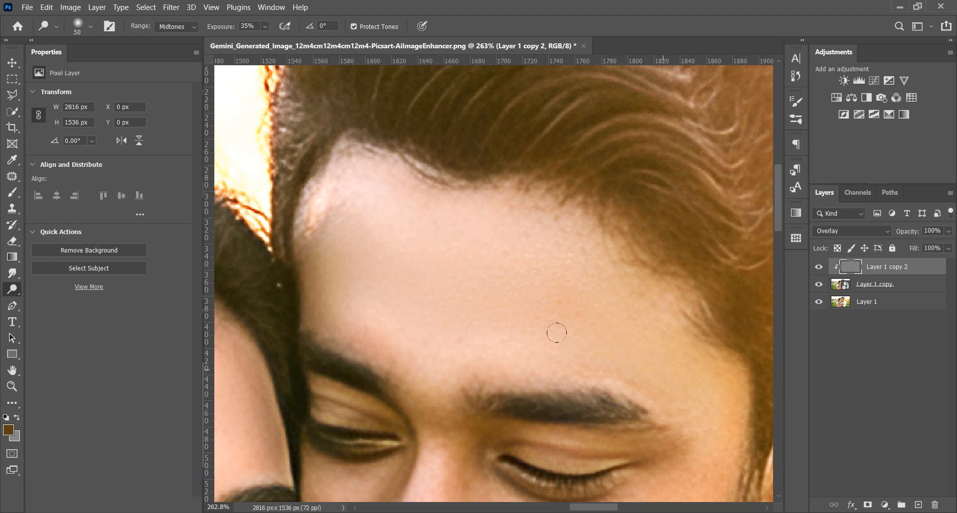
Hide and show the clipped High Pass layer to compare the man's forehead before and after dodging.
scroll(404, 263, "down", 5)
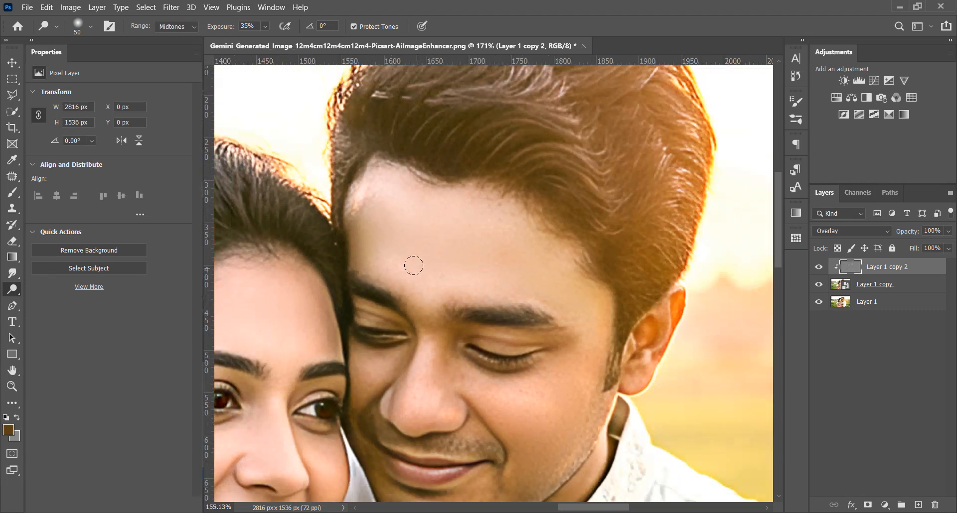
left_click(819, 267)
left_click(819, 267)
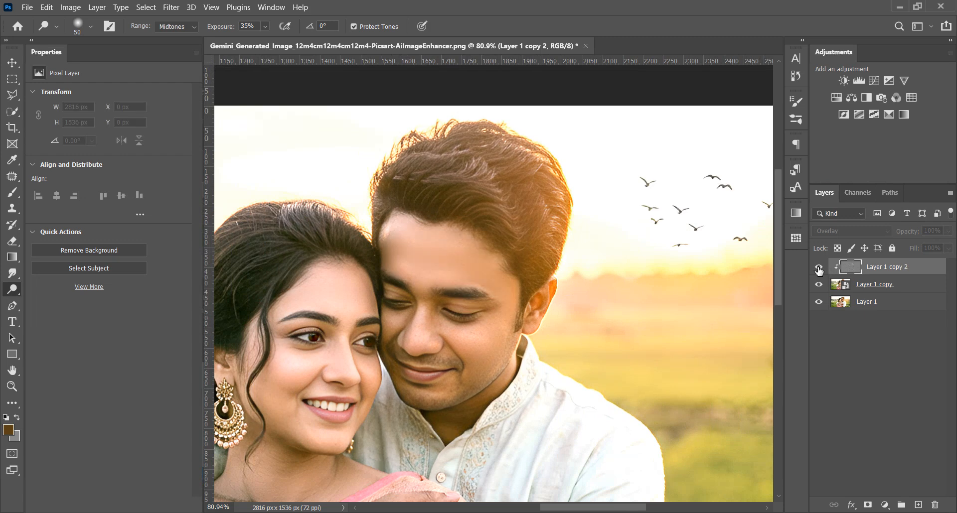
scroll(439, 326, "up", 3)
left_click(820, 267)
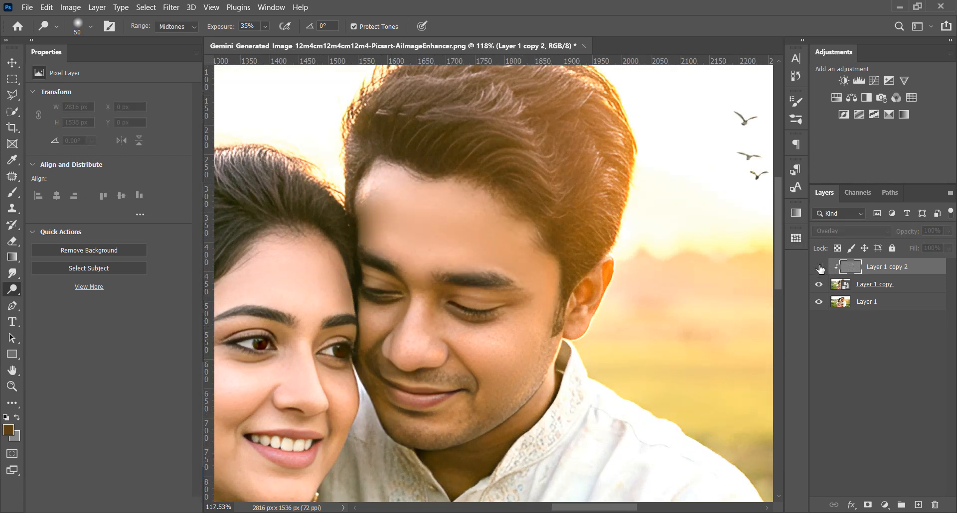
left_click(820, 268)
scroll(548, 370, "down", 3)
Dodge the man's cheek below his eye and his nose with the 50 px brush at 35% exposure.
scroll(357, 383, "up", 7)
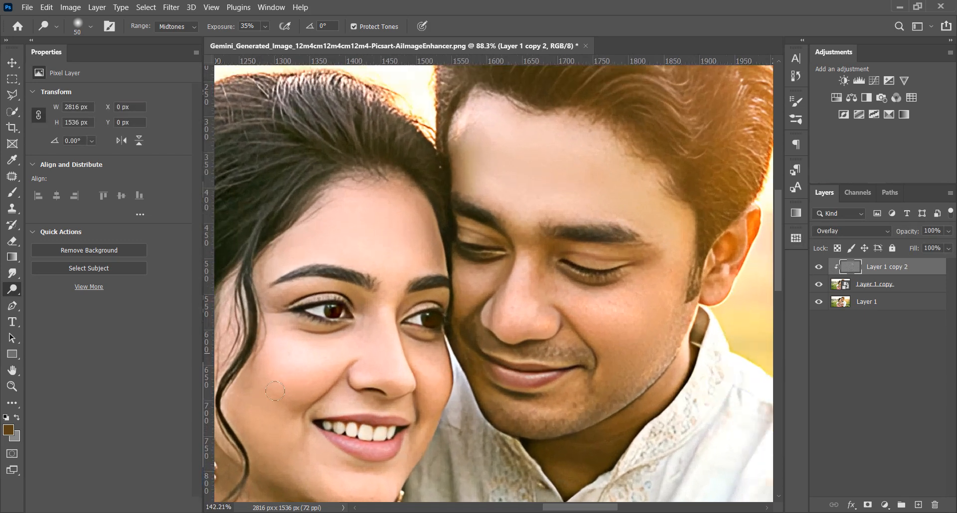
scroll(453, 206, "down", 5)
scroll(532, 232, "up", 5)
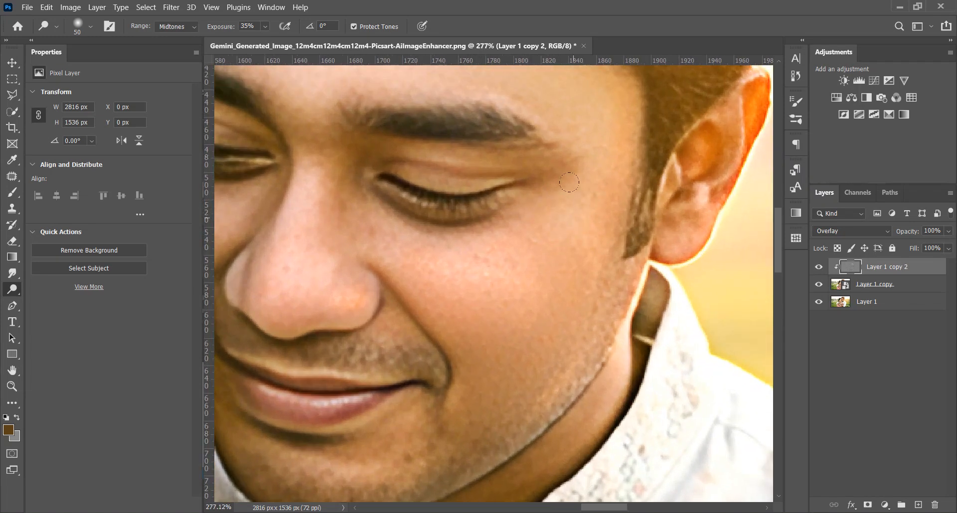
mouse_move(579, 209)
left_mouse_down()
mouse_move(526, 247)
mouse_move(502, 241)
mouse_move(460, 272)
mouse_move(520, 307)
mouse_move(498, 331)
mouse_move(443, 280)
left_mouse_up()
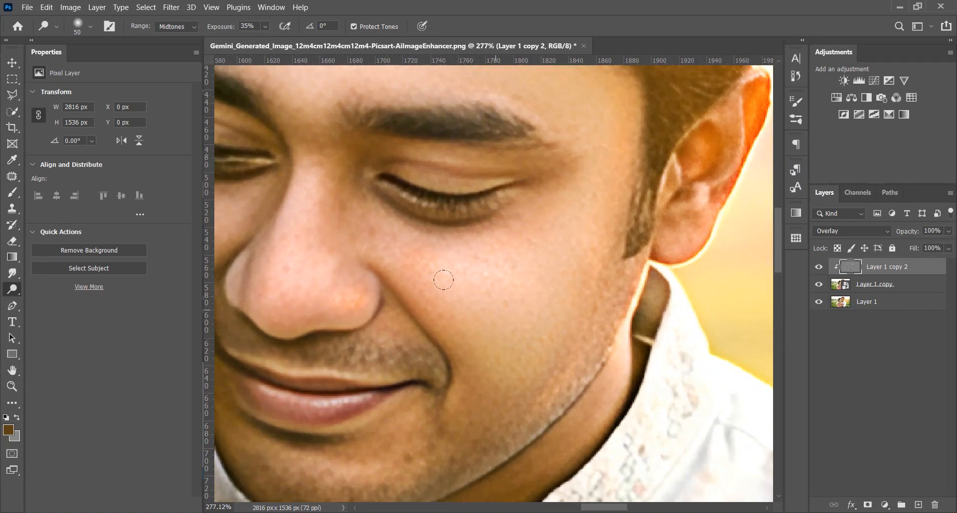
mouse_move(468, 356)
left_mouse_down()
mouse_move(527, 310)
mouse_move(558, 268)
left_mouse_up()
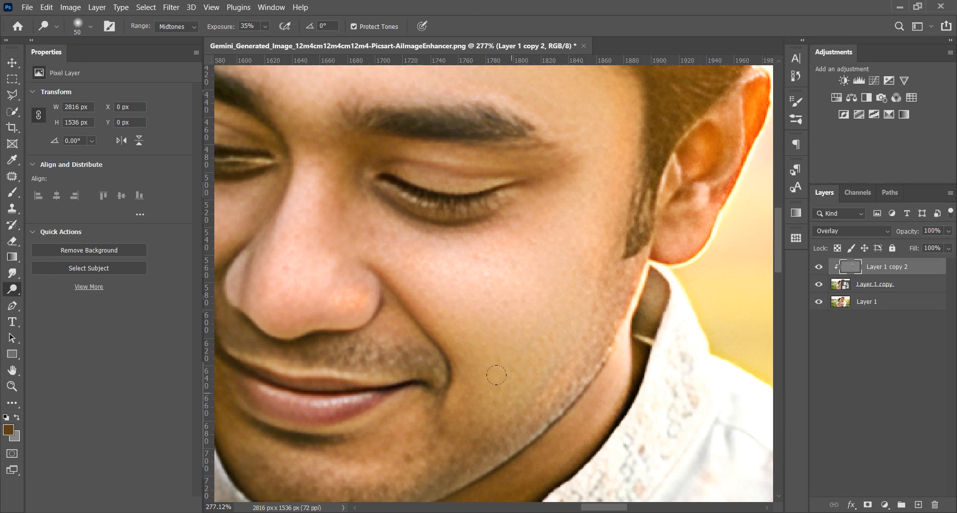
mouse_move(382, 234)
left_mouse_down()
mouse_move(343, 228)
mouse_move(264, 257)
mouse_move(296, 223)
mouse_move(296, 190)
mouse_move(269, 276)
left_mouse_up()
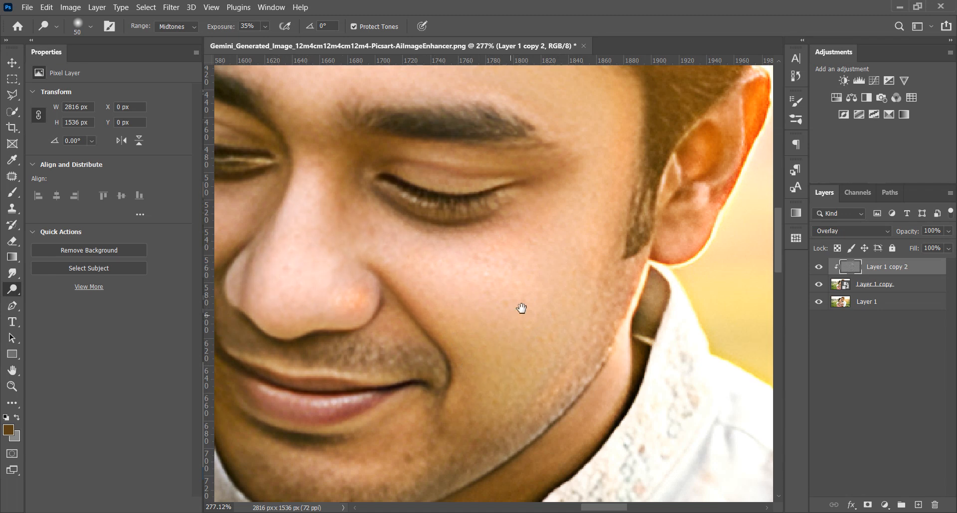
left_click_drag(521, 308, 620, 233)
scroll(556, 350, "down", 6)
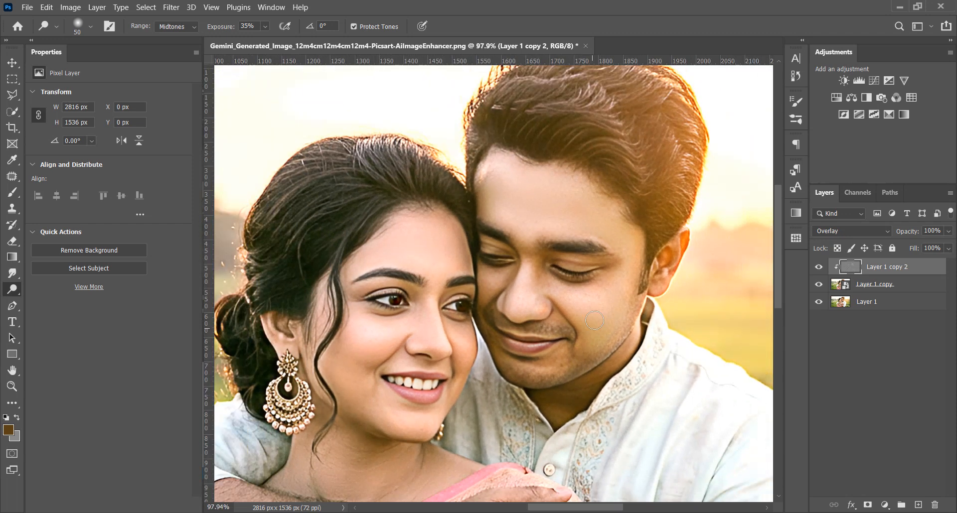
Dodge the woman's forehead between her hairline and eyebrows with the 50 px brush.
scroll(430, 293, "up", 1)
scroll(430, 294, "up", 3)
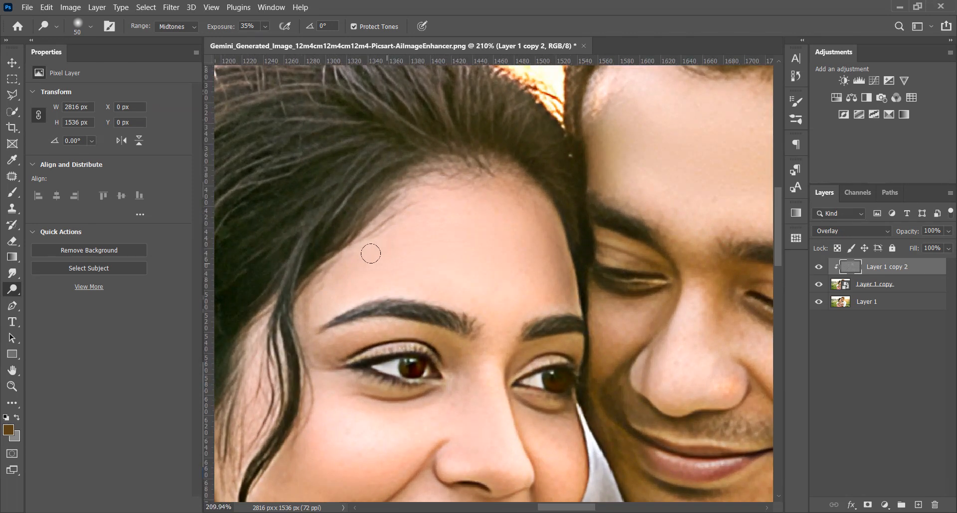
scroll(359, 256, "up", 2)
mouse_move(466, 157)
left_mouse_down()
mouse_move(510, 169)
mouse_move(534, 152)
mouse_move(562, 197)
mouse_move(593, 222)
mouse_move(582, 262)
left_mouse_up()
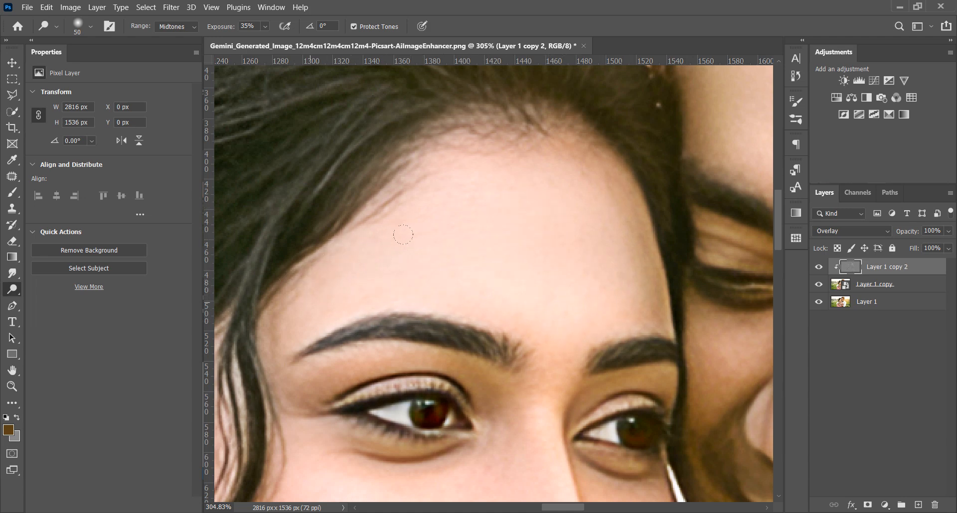
scroll(509, 179, "down", 5)
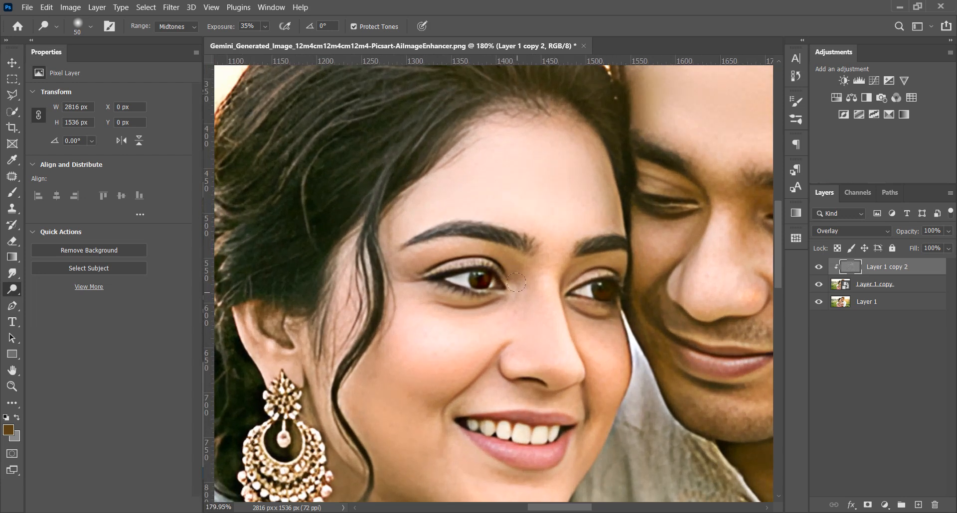
Dodge the woman's cheek beside the loose hair strand with the brush reduced to 40 px.
key("bracketleft")
scroll(523, 278, "up", 4)
scroll(509, 331, "up", 1)
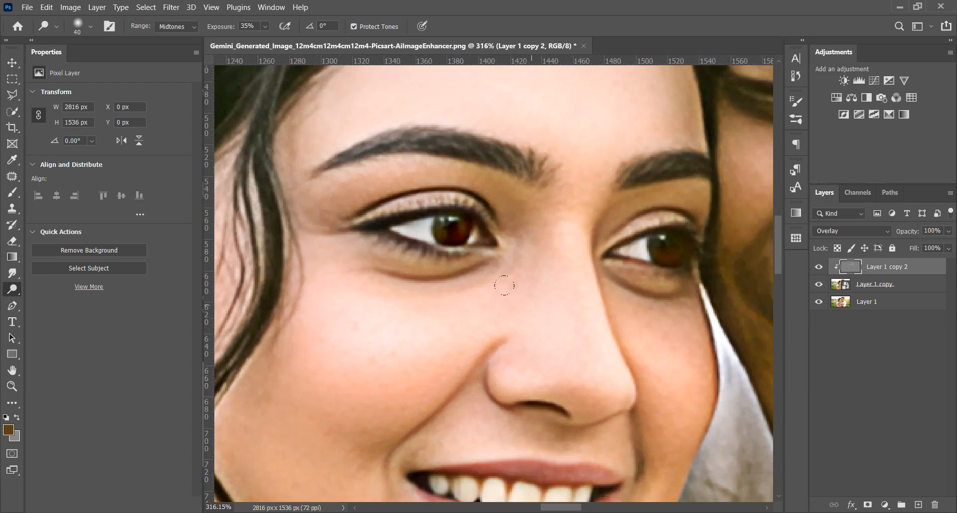
mouse_move(301, 370)
left_mouse_down()
mouse_move(380, 364)
mouse_move(352, 403)
left_mouse_up()
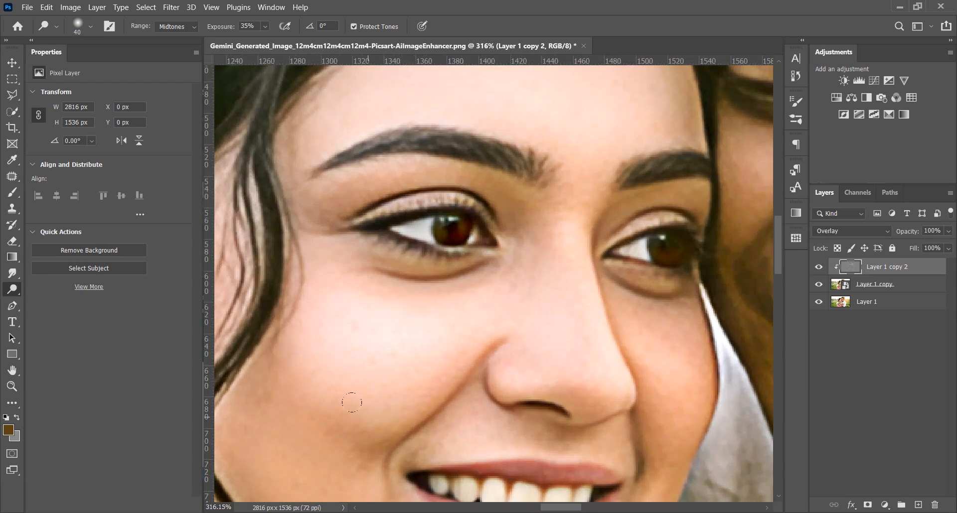
Dodge the far side of the woman's face from below her eye down beside her mouth with the 30 px brush.
scroll(467, 352, "down", 2)
scroll(519, 178, "up", 2)
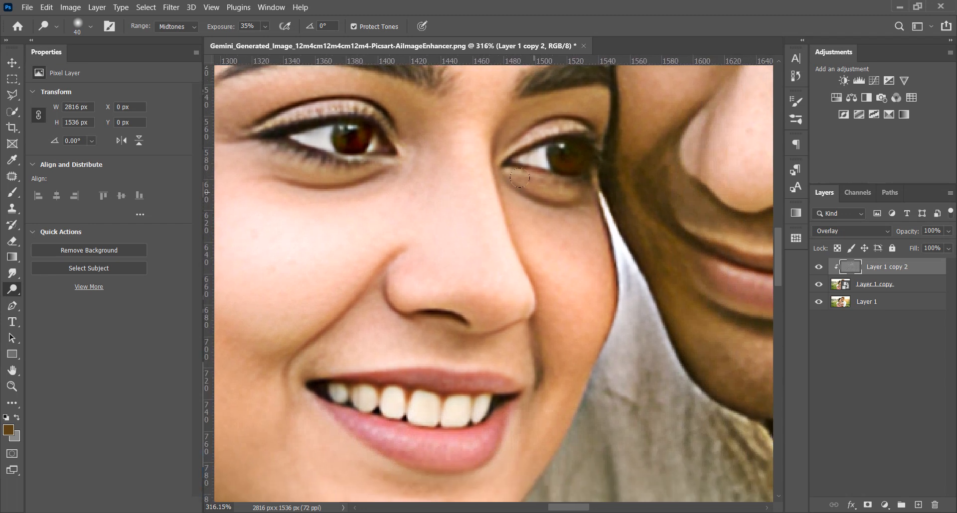
left_click_drag(569, 253, 560, 252)
mouse_move(568, 254)
left_mouse_down()
mouse_move(535, 222)
mouse_move(551, 243)
mouse_move(564, 229)
mouse_move(588, 294)
mouse_move(558, 324)
mouse_move(551, 295)
mouse_move(560, 361)
left_mouse_up()
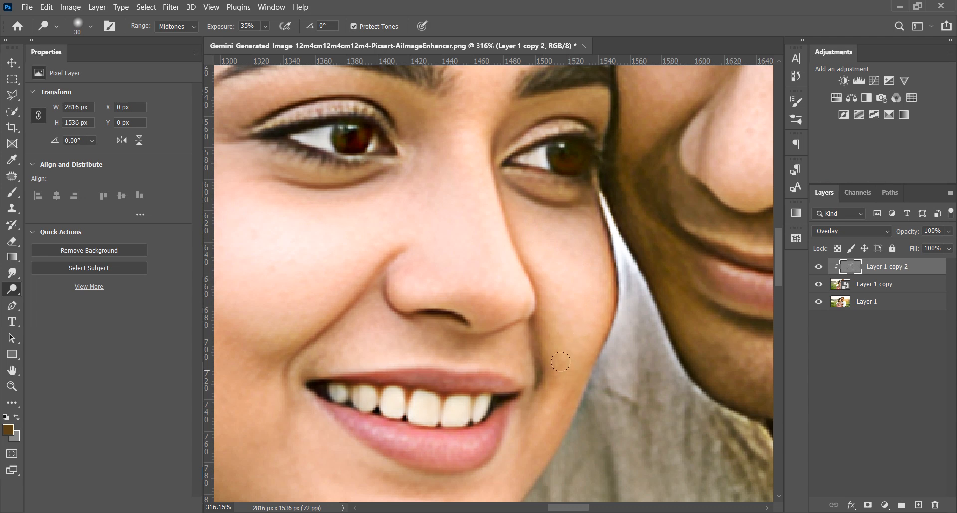
scroll(548, 241, "down", 5)
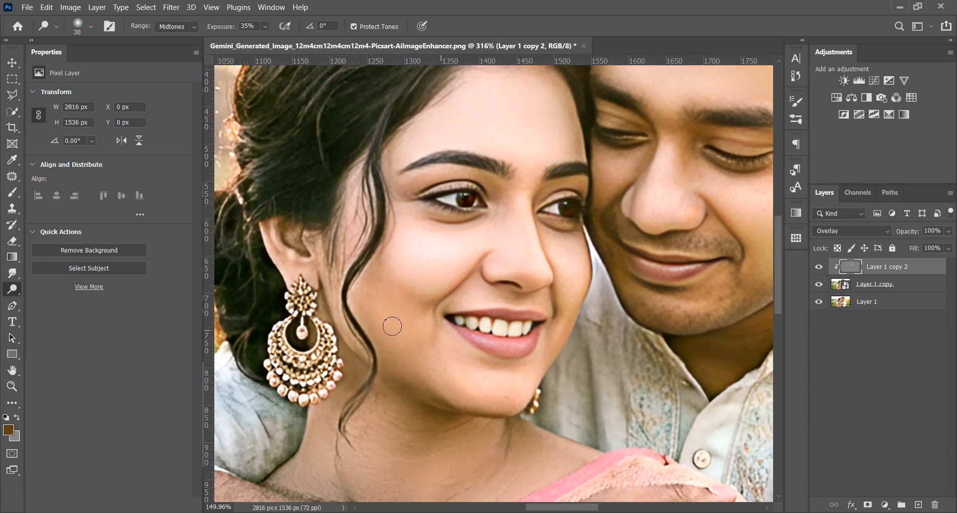
Dodge the woman's lower cheek and the chin area below her mouth with the 30 px brush at 35% exposure.
scroll(392, 323, "up", 3)
mouse_move(434, 342)
left_mouse_down()
mouse_move(457, 374)
mouse_move(436, 319)
mouse_move(418, 367)
left_mouse_up()
scroll(498, 395, "down", 2)
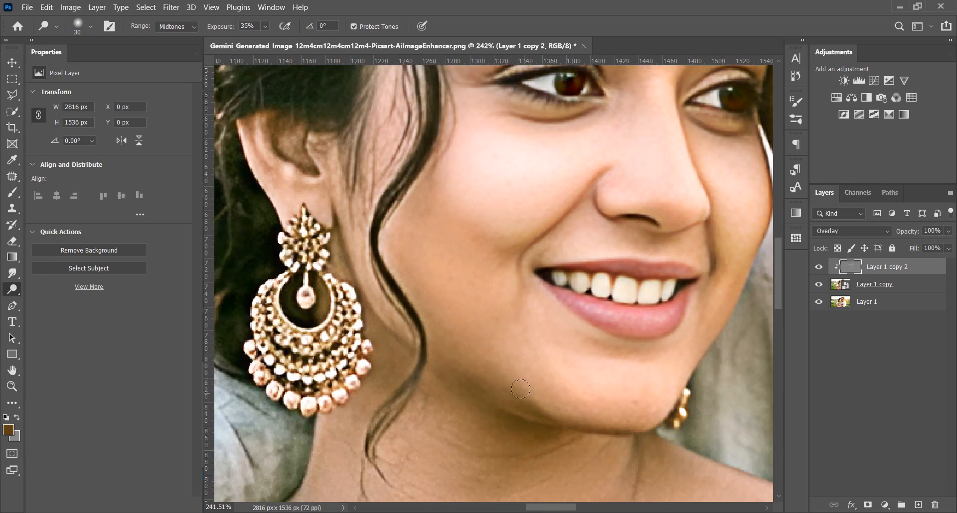
scroll(503, 279, "up", 2)
mouse_move(527, 327)
left_mouse_down()
mouse_move(593, 348)
mouse_move(591, 341)
mouse_move(577, 359)
mouse_move(610, 364)
mouse_move(544, 368)
mouse_move(622, 372)
mouse_move(568, 375)
mouse_move(520, 337)
left_mouse_up()
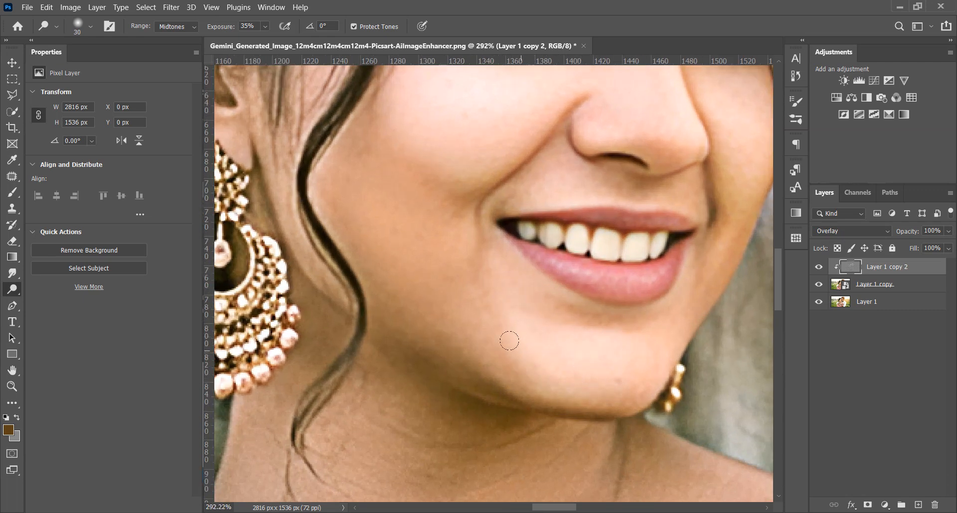
scroll(508, 341, "down", 5)
scroll(578, 327, "up", 3)
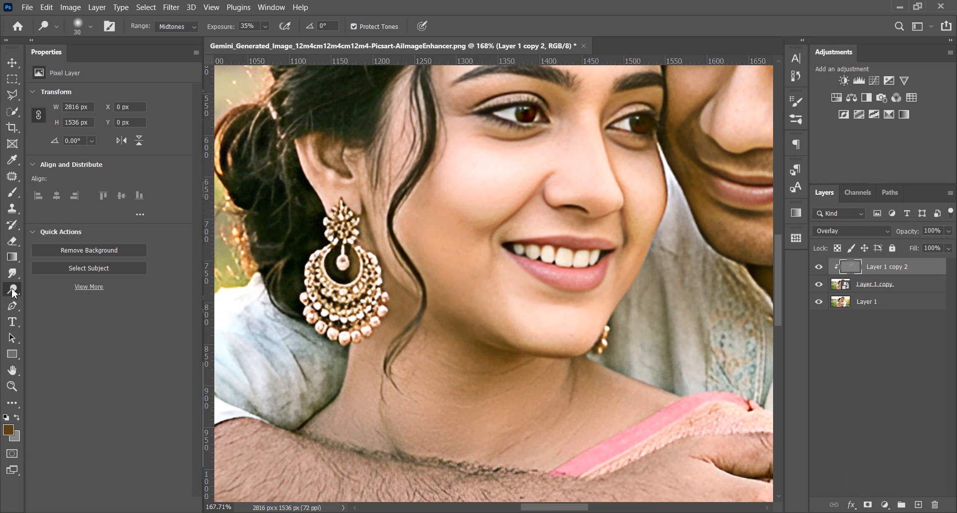
Try to burn the shadow along the woman's jaw with the 76 px brush at 50% exposure.
right_click(13, 293)
left_click(54, 301)
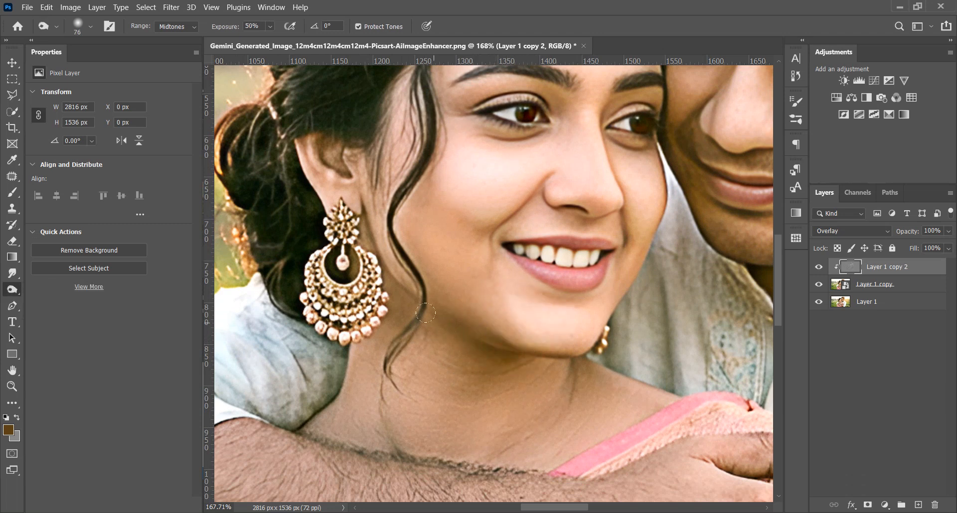
left_click_drag(426, 313, 523, 376)
key("ctrl+z")
scroll(479, 377, "down", 4)
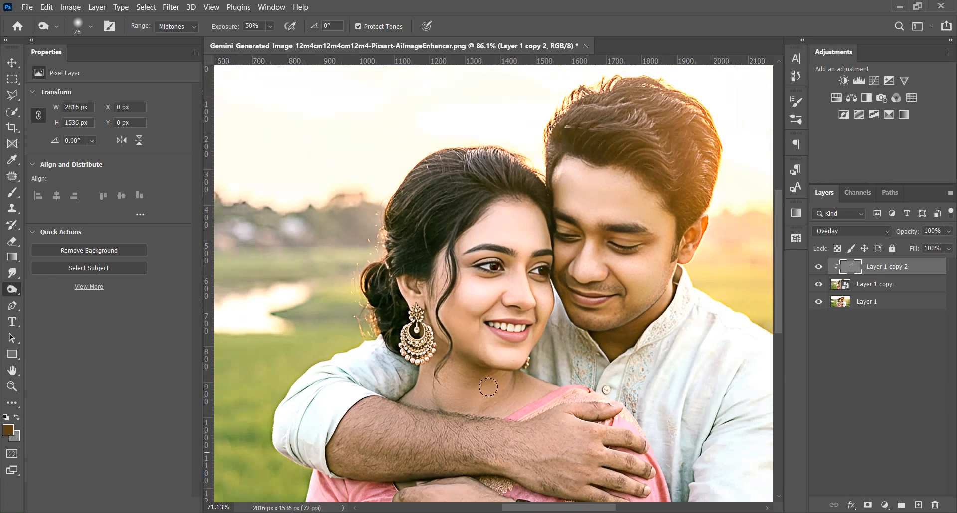
right_click(10, 287)
left_click(56, 288)
Dodge the woman's neck and shoulder above the sari edge with the brush enlarged to 52 px.
scroll(519, 403, "up", 3)
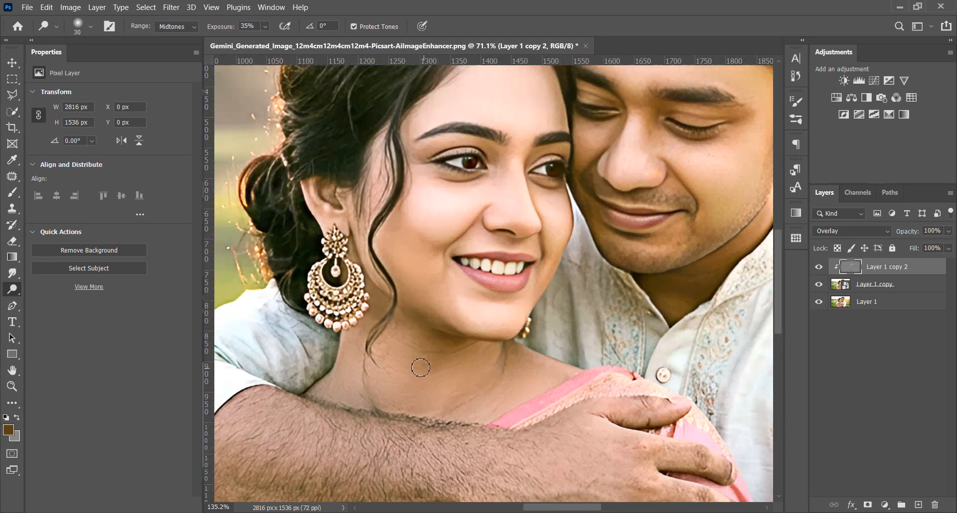
left_click_drag(434, 377, 440, 377)
mouse_move(380, 350)
left_mouse_down()
mouse_move(376, 371)
mouse_move(366, 367)
mouse_move(423, 412)
mouse_move(468, 355)
left_mouse_up()
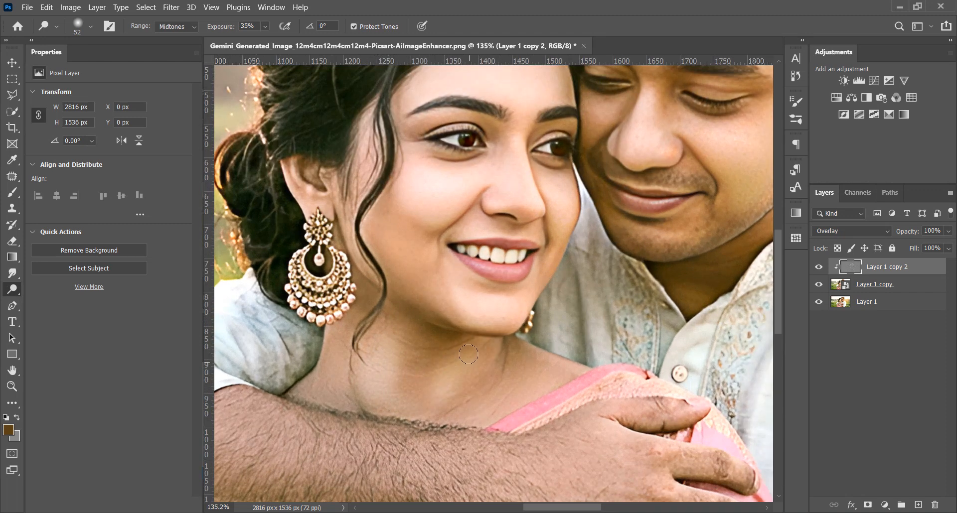
mouse_move(437, 398)
left_mouse_down()
mouse_move(538, 355)
mouse_move(526, 366)
mouse_move(533, 380)
left_mouse_up()
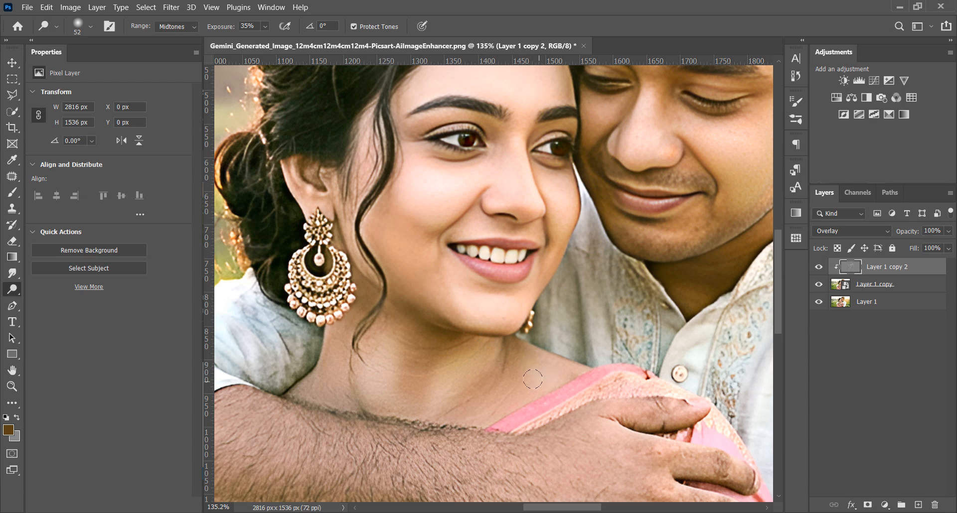
mouse_move(358, 378)
left_mouse_down()
mouse_move(322, 356)
mouse_move(320, 374)
mouse_move(376, 403)
mouse_move(456, 410)
left_mouse_up()
scroll(417, 366, "down", 5)
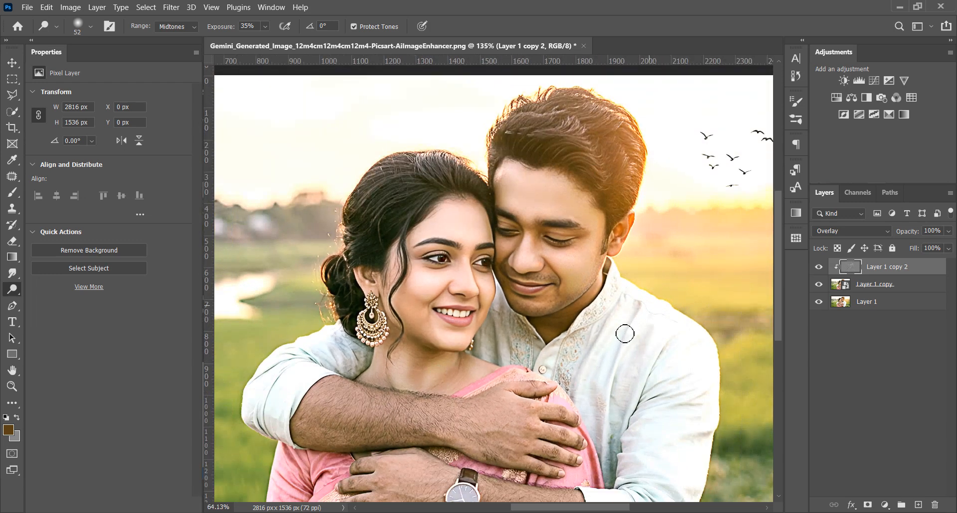
Apply a 5.8-pixel Gaussian Blur to the clipped Overlay layer and toggle its visibility to compare the result.
scroll(624, 333, "up", 1)
left_click(170, 9)
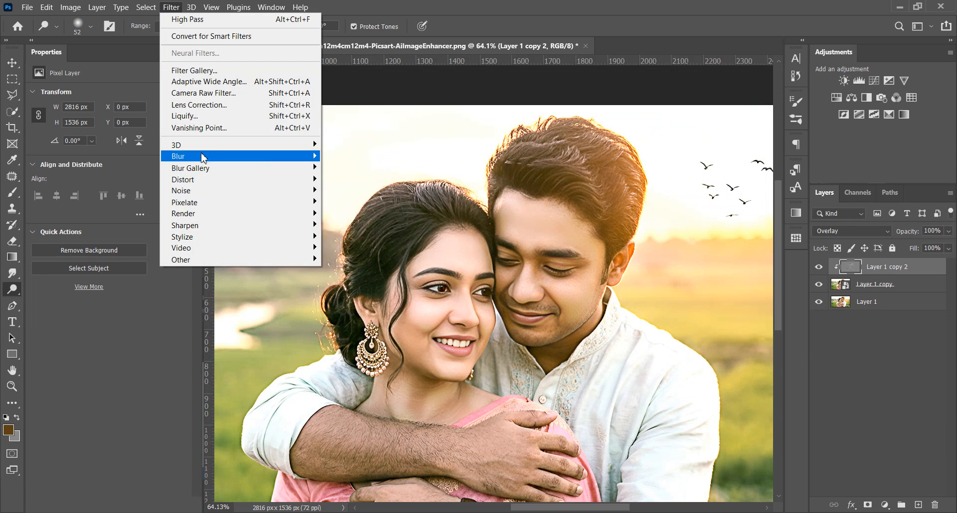
mouse_move(214, 156)
left_click(365, 203)
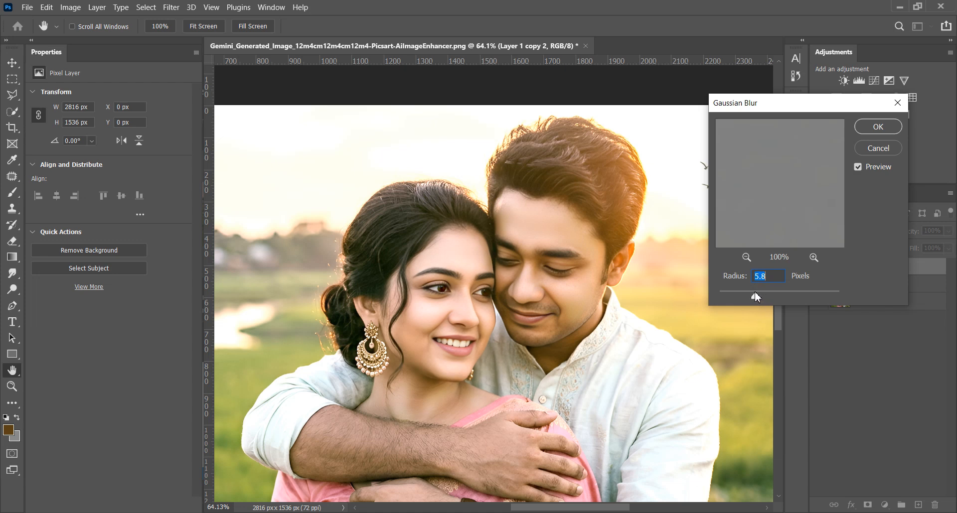
left_click(879, 127)
left_click(820, 269)
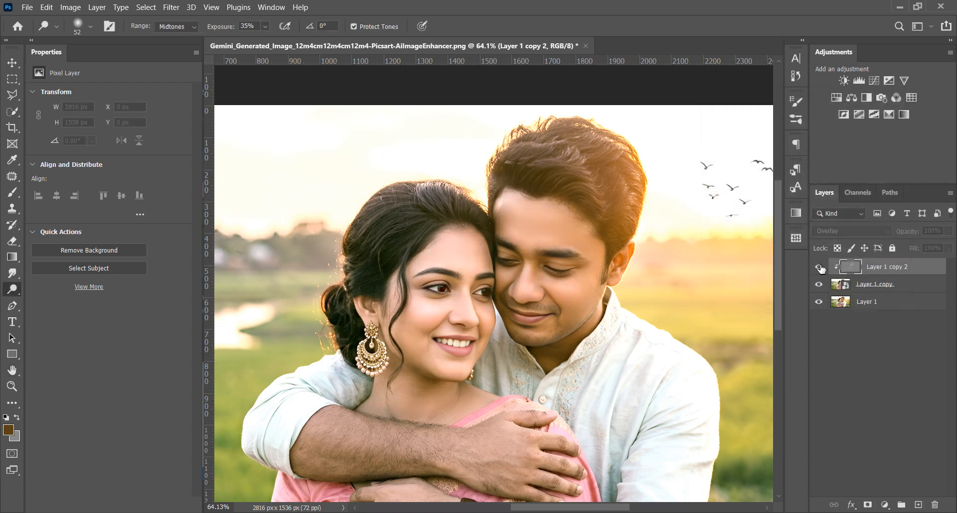
left_click(820, 269)
scroll(567, 319, "down", 2)
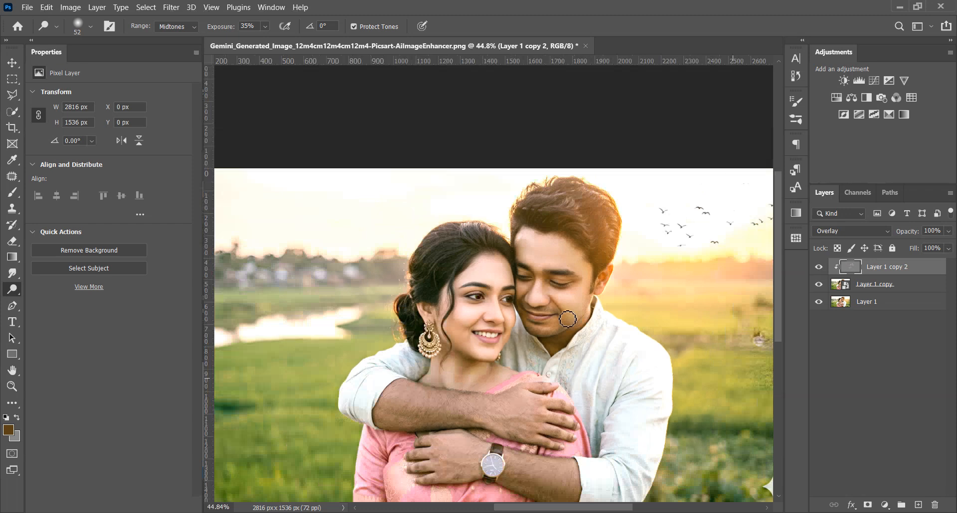
Stamp all visible layers into a new merged layer above the clipped Overlay layer.
left_click(10, 60)
scroll(372, 160, "down", 2)
scroll(433, 299, "up", 1)
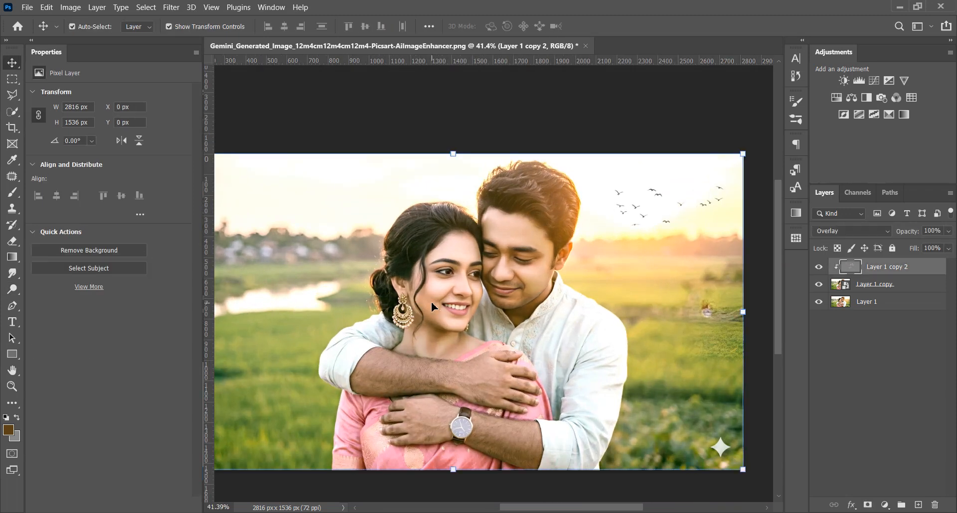
key("ctrl+shift+alt+e")
Open the merged layer in the Camera Raw filter and frame the couple's faces in the preview.
left_click(170, 7)
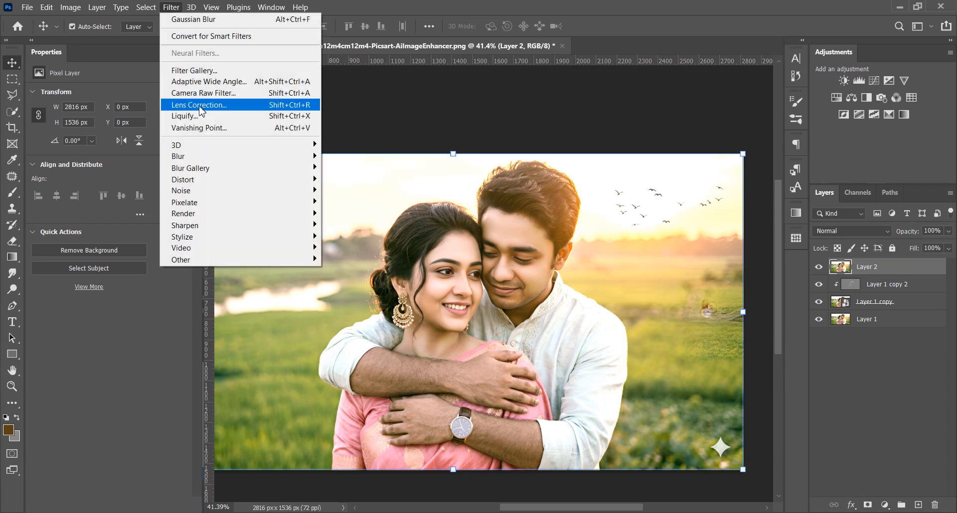
left_click(238, 95)
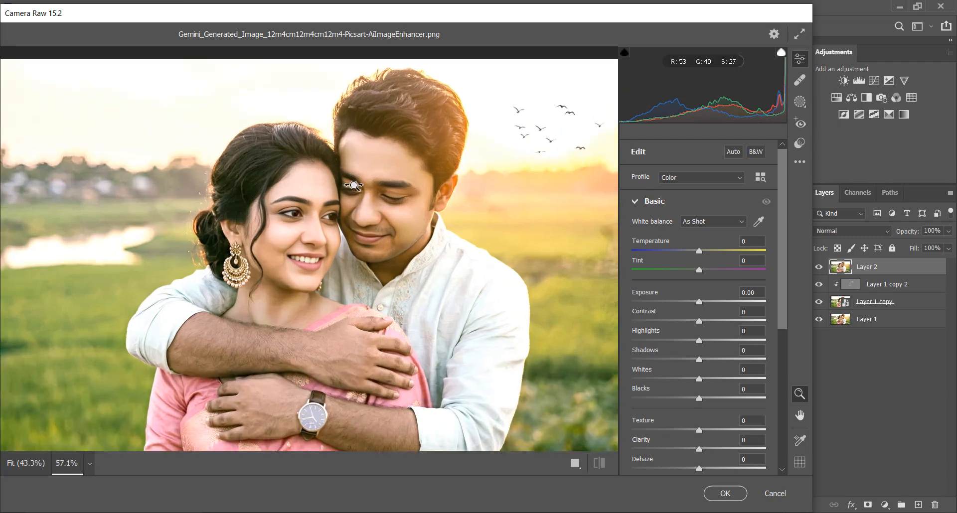
left_click(353, 185)
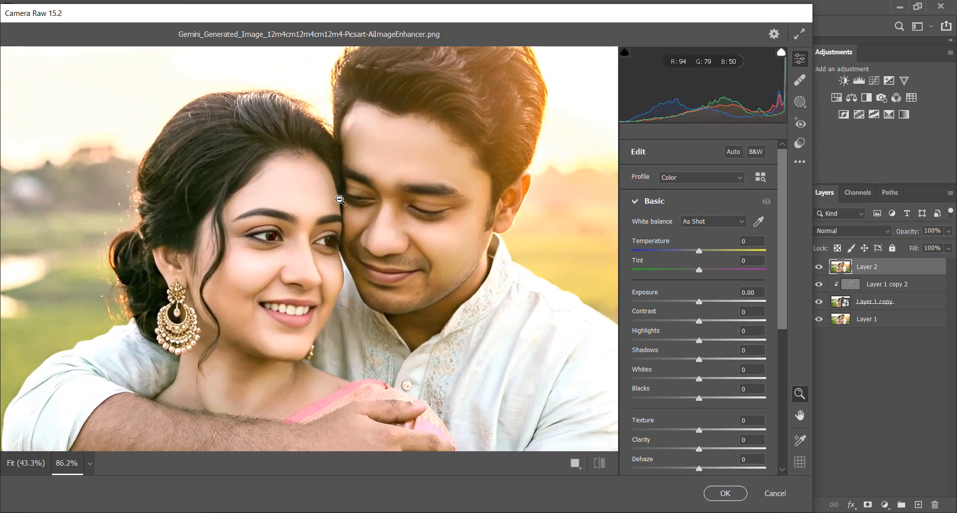
key("h")
left_click_drag(338, 217, 310, 255)
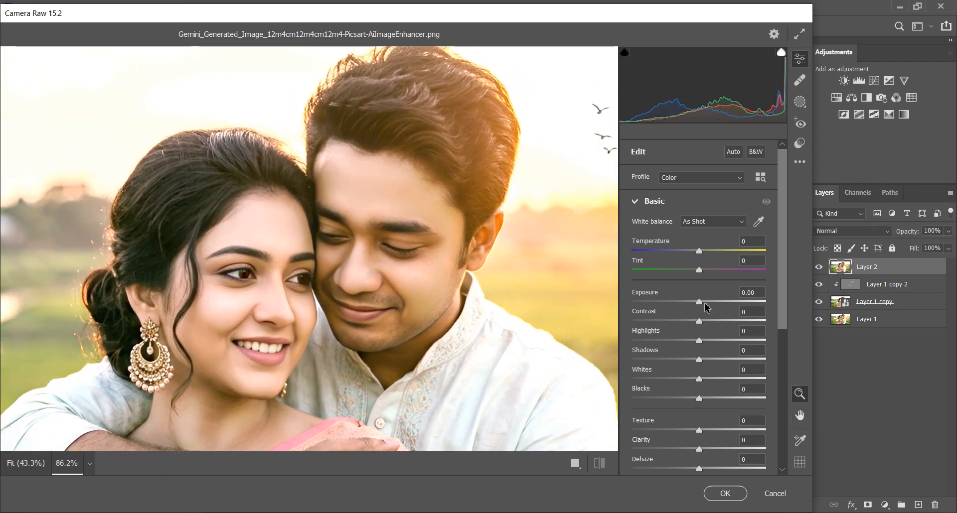
Set Exposure to +0.50, Contrast to +7 and Highlights to +13, comparing the preview with the original settings.
left_click_drag(699, 302, 692, 321)
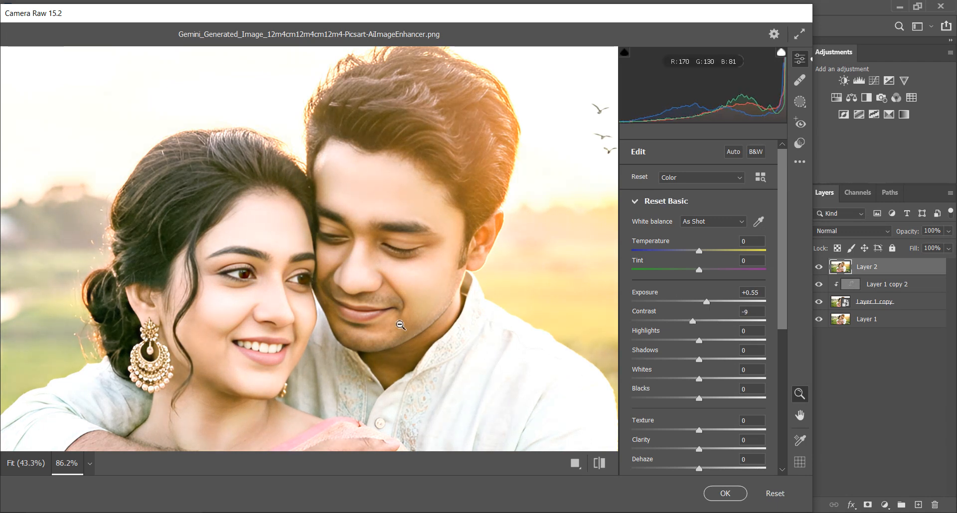
left_click_drag(395, 316, 381, 309)
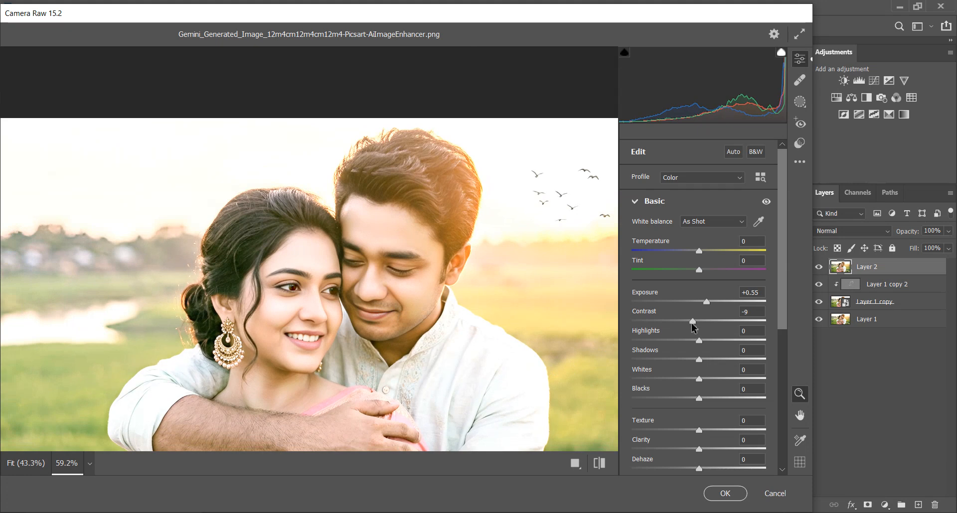
left_click_drag(692, 323, 716, 334)
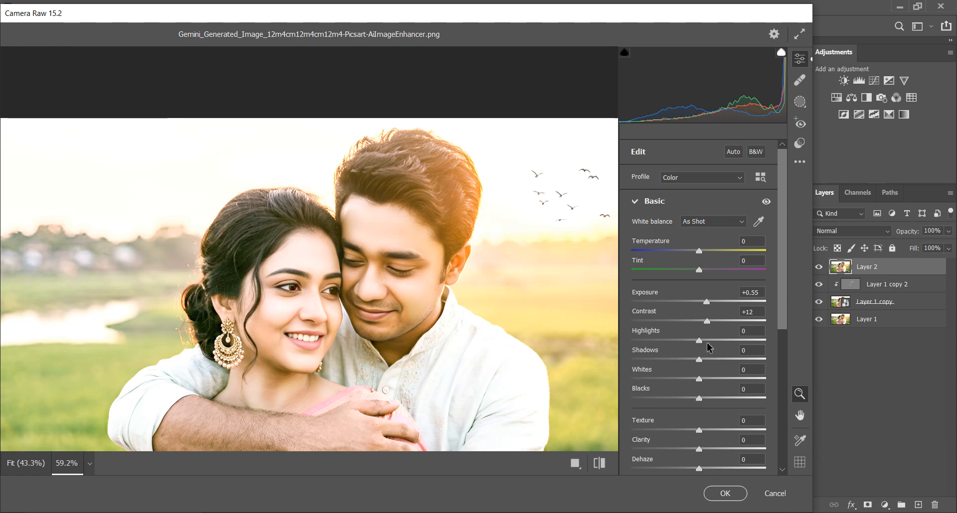
mouse_move(700, 341)
left_mouse_down()
mouse_move(718, 342)
mouse_move(684, 342)
mouse_move(711, 342)
left_mouse_up()
left_click(599, 463)
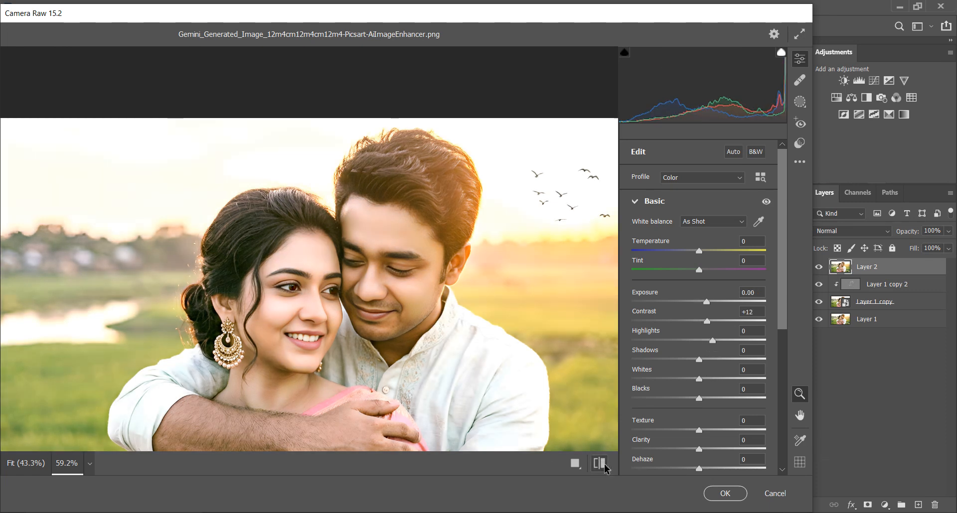
left_click(600, 463)
left_click_drag(706, 302, 707, 341)
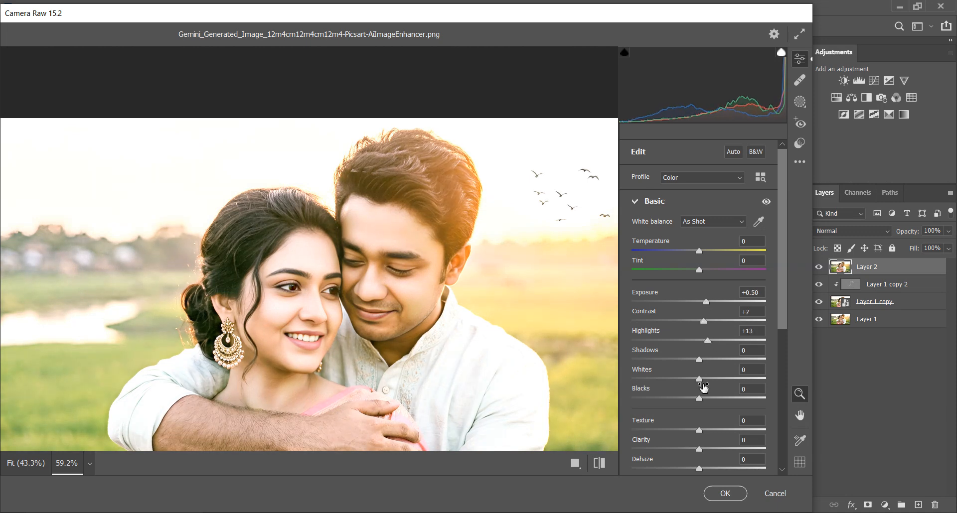
Set Whites to +25, Shadows to -7 and Blacks to -17, and compare the preview with the default settings.
left_click_drag(699, 379, 694, 359)
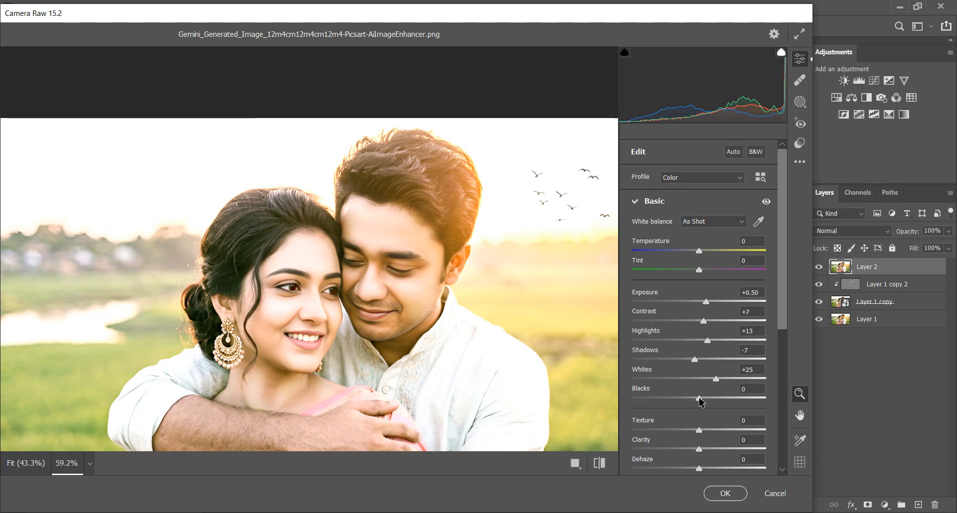
mouse_move(699, 399)
left_mouse_down()
mouse_move(710, 399)
mouse_move(687, 399)
left_mouse_up()
left_click(578, 464)
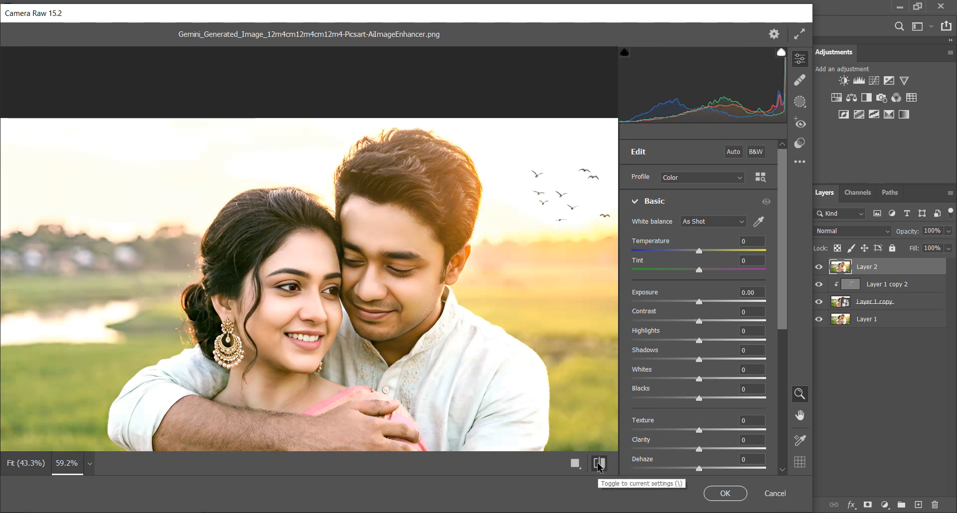
left_click(578, 464)
left_click_drag(396, 377, 407, 325)
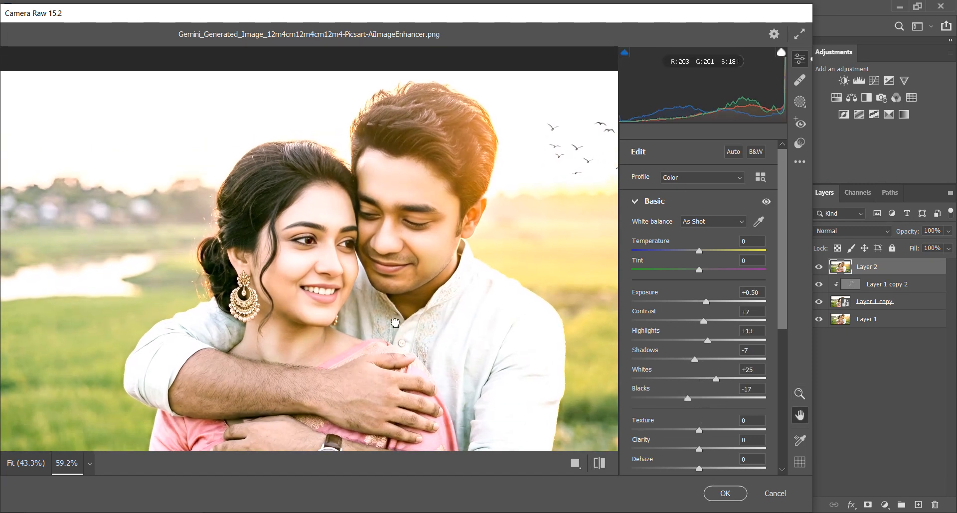
Set Texture to -20, Clarity to +4, Dehaze to +12, Vibrance to +14 and Saturation to +1.
scroll(667, 436, "down", 3)
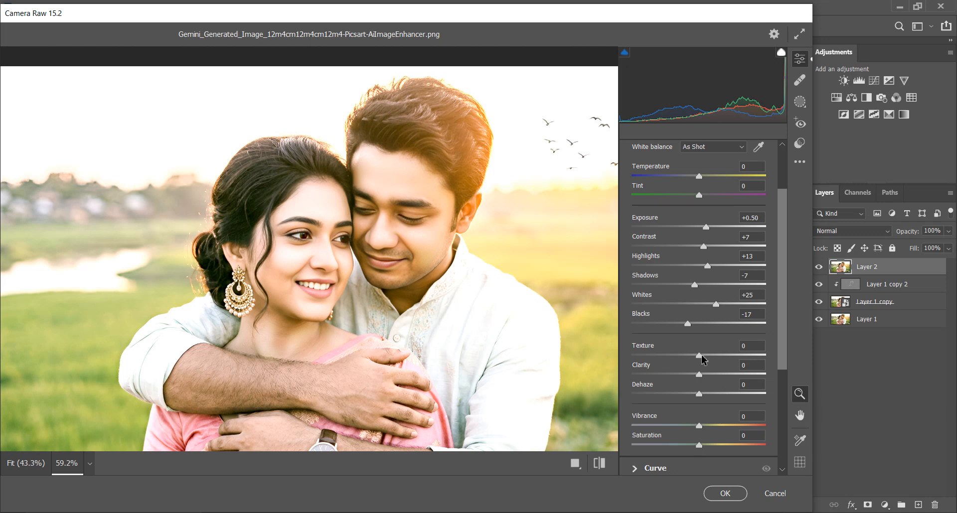
left_click_drag(699, 355, 691, 358)
left_click_drag(700, 379, 706, 397)
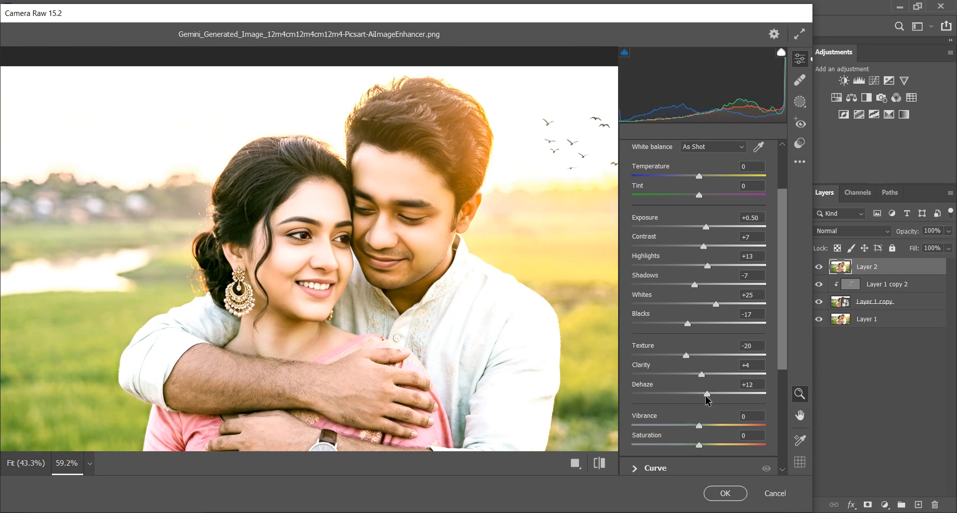
left_click(600, 467)
left_click(600, 466)
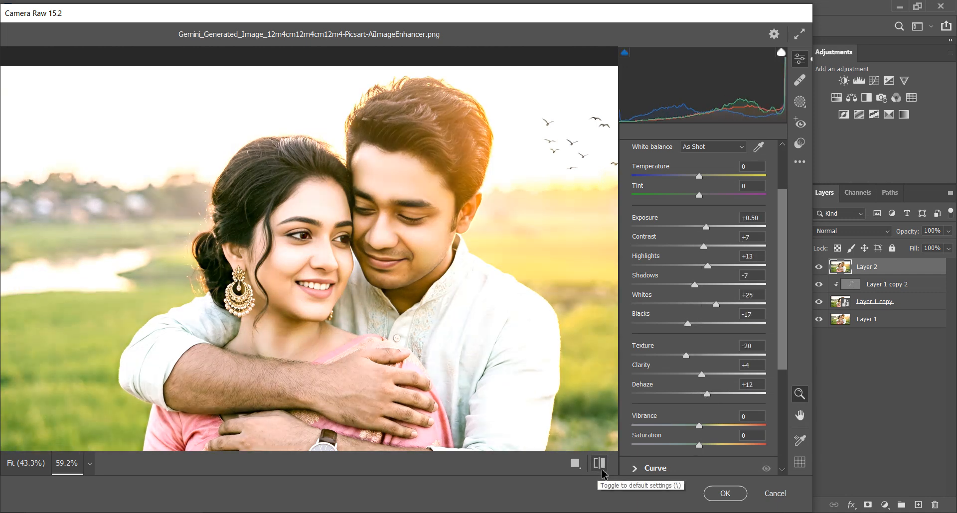
mouse_move(699, 427)
left_mouse_down()
mouse_move(718, 433)
mouse_move(708, 426)
mouse_move(700, 443)
left_mouse_up()
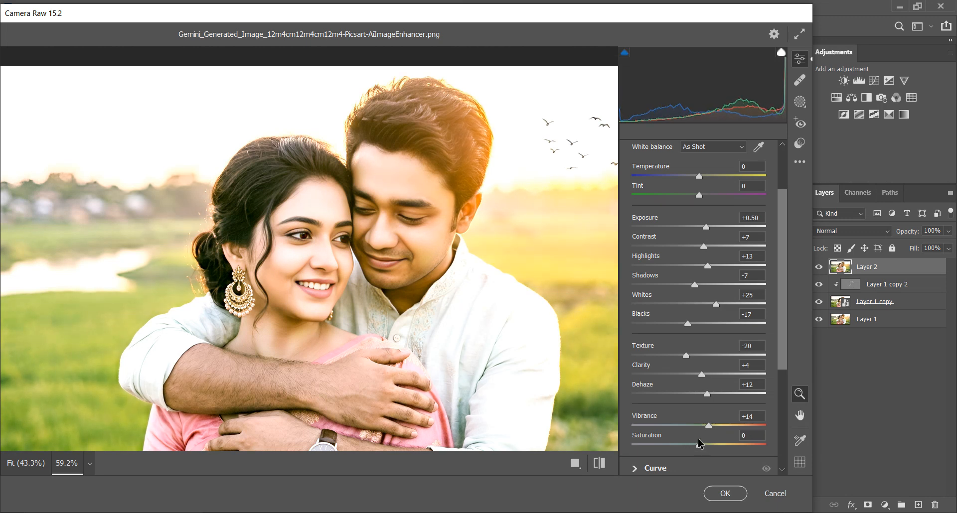
Set Noise Reduction to 21, compare the preview with the default settings, and apply the Camera Raw filter.
scroll(661, 418, "down", 3)
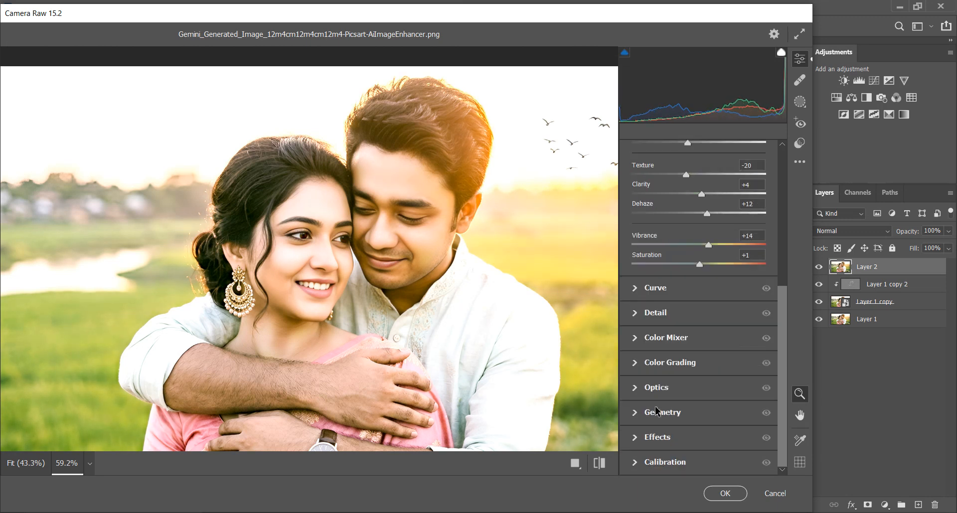
left_click(635, 314)
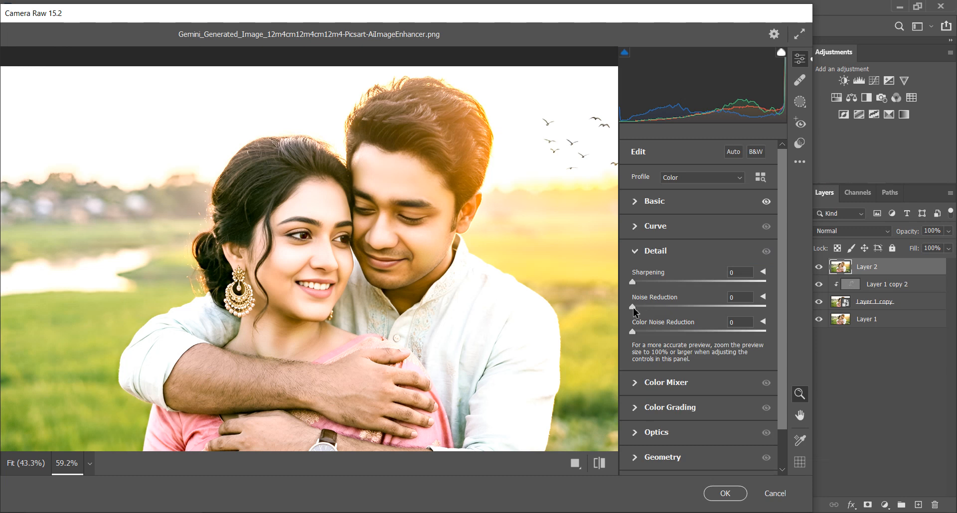
left_click_drag(633, 308, 666, 312)
left_click(600, 464)
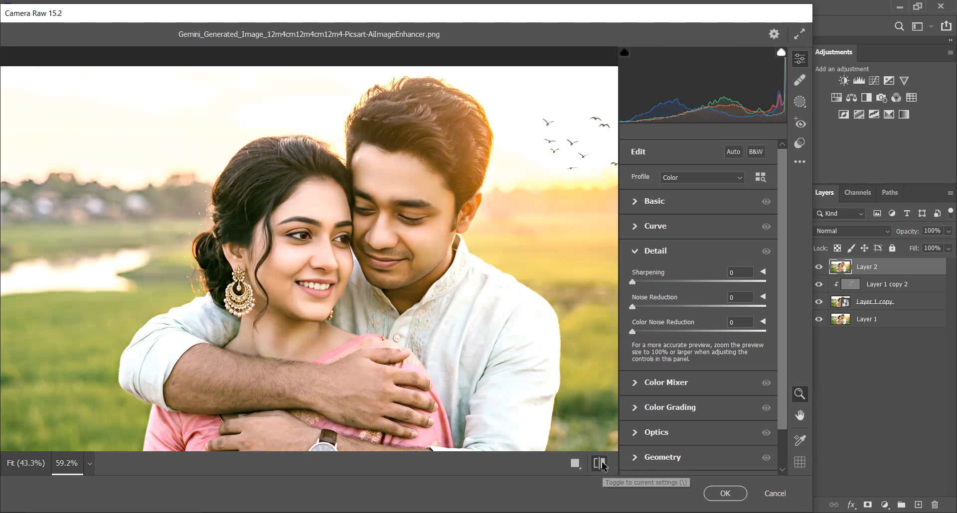
left_click(600, 464)
left_click(725, 494)
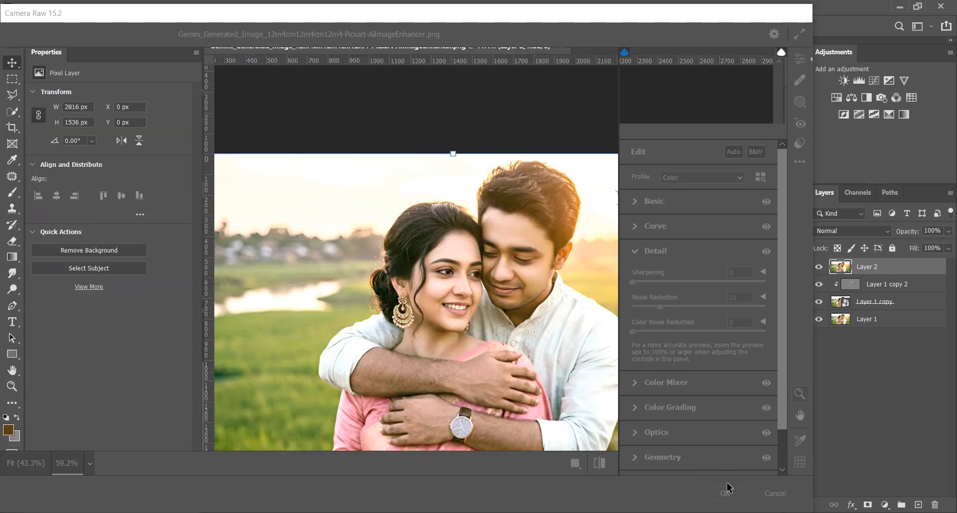
left_click(573, 133)
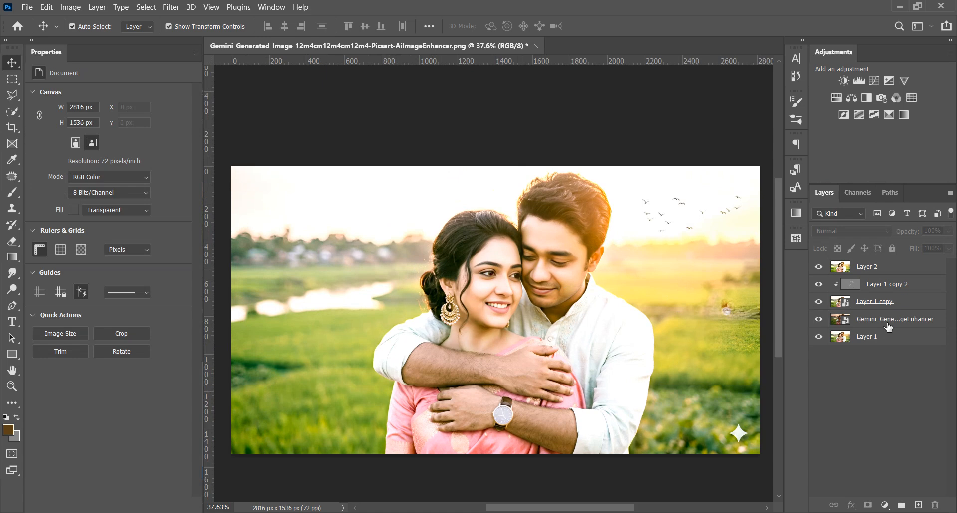
Group Layer 2, Layer 1 copy 2 and Layer 1 copy, and convert the group to a smart object.
left_click(819, 267)
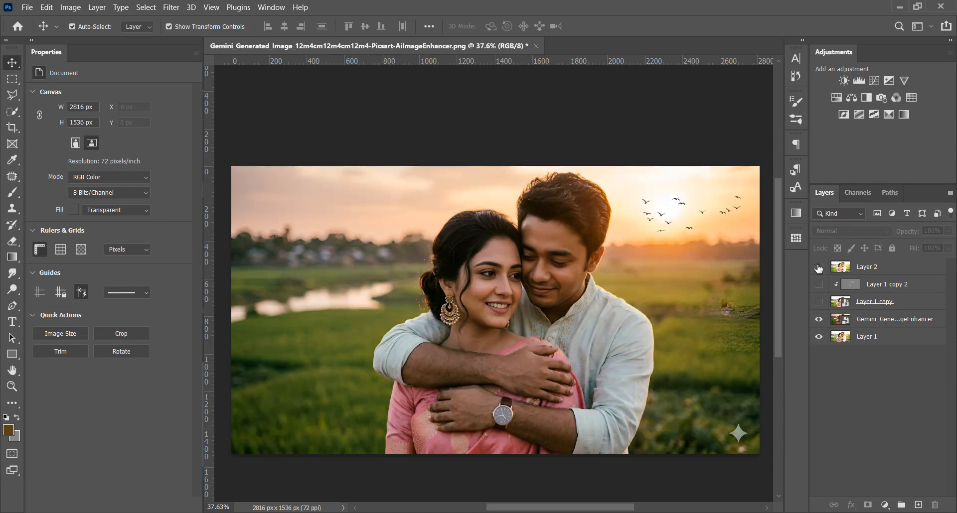
left_click(819, 303)
left_click(872, 305)
left_click(872, 271, "shift")
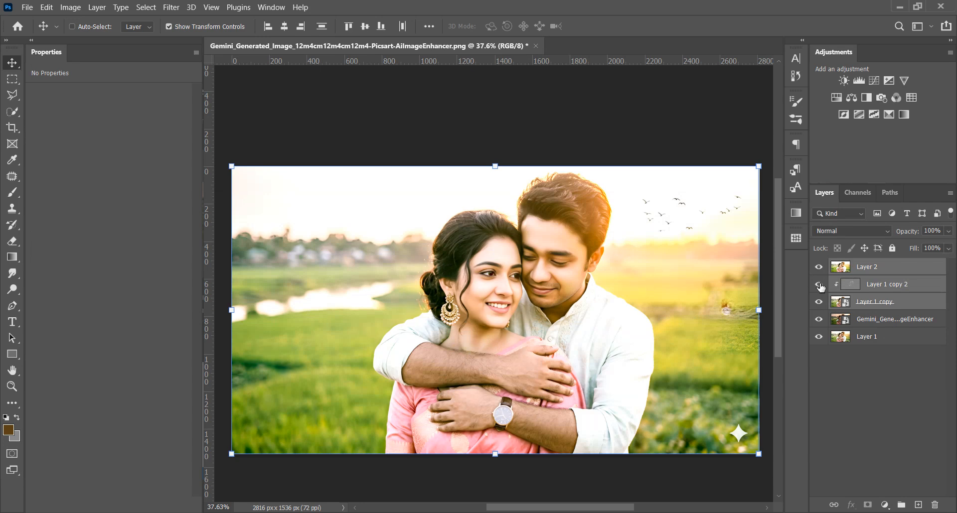
key("ctrl+g")
right_click(902, 270)
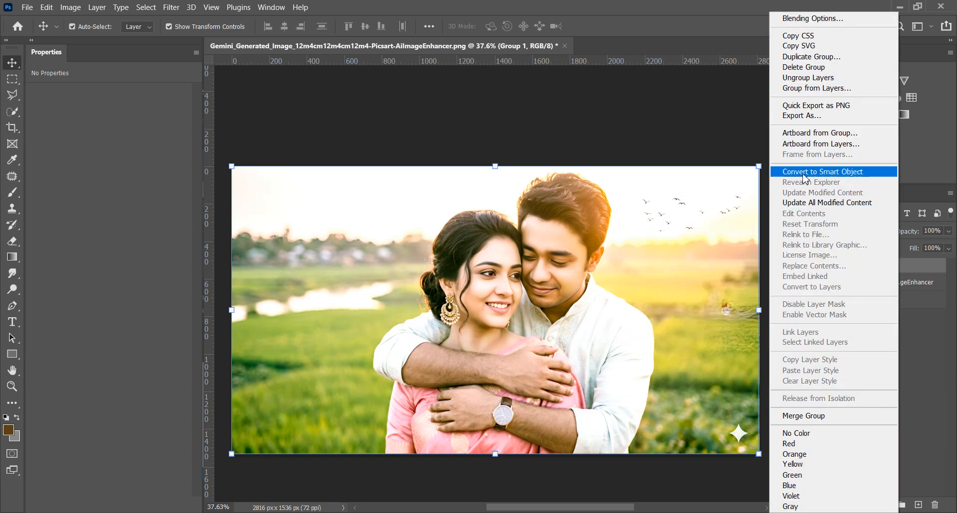
left_click(807, 171)
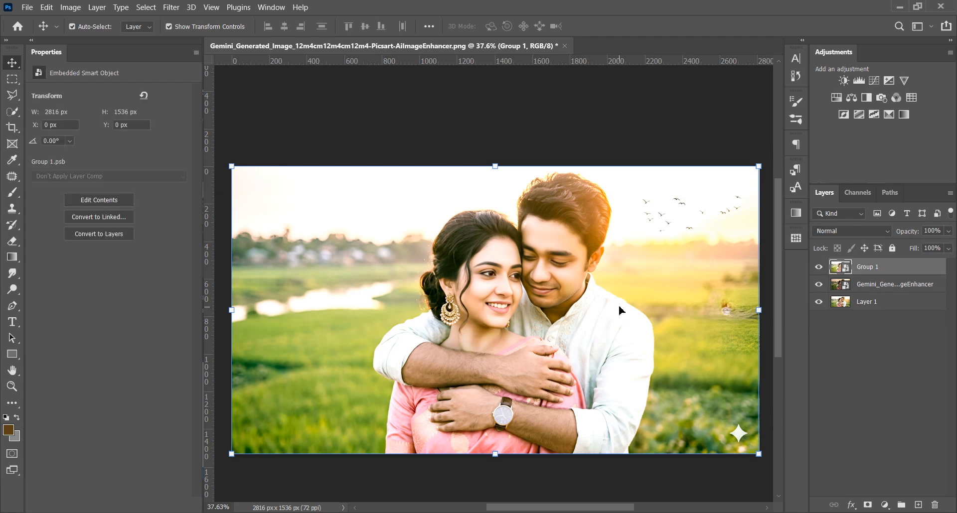
Compare the portrait with and without the Group 1 retouching, and examine the couple's faces up close.
left_click(818, 268)
left_click(819, 269)
left_click(818, 268)
left_click(818, 268)
left_click(818, 268)
left_click(818, 268)
left_click(818, 268)
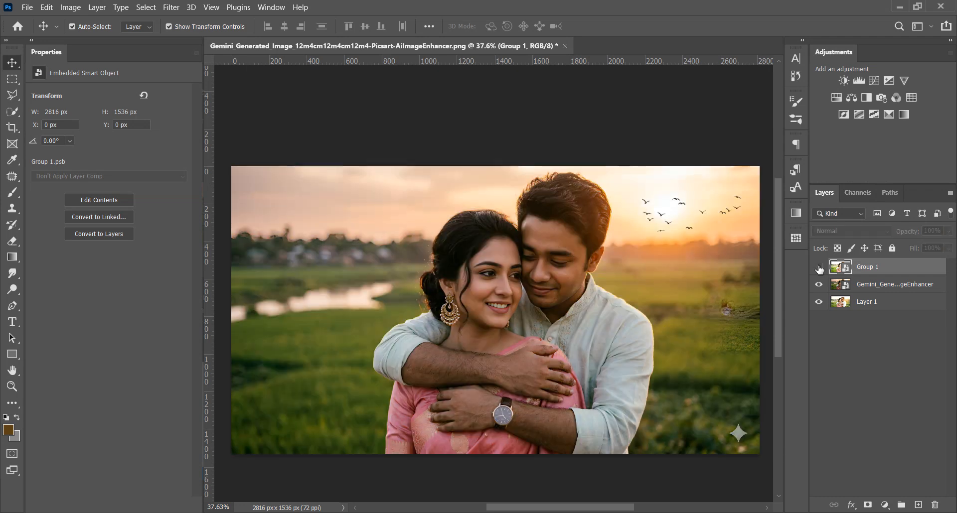
left_click(819, 268)
left_click(818, 268)
left_click(819, 268)
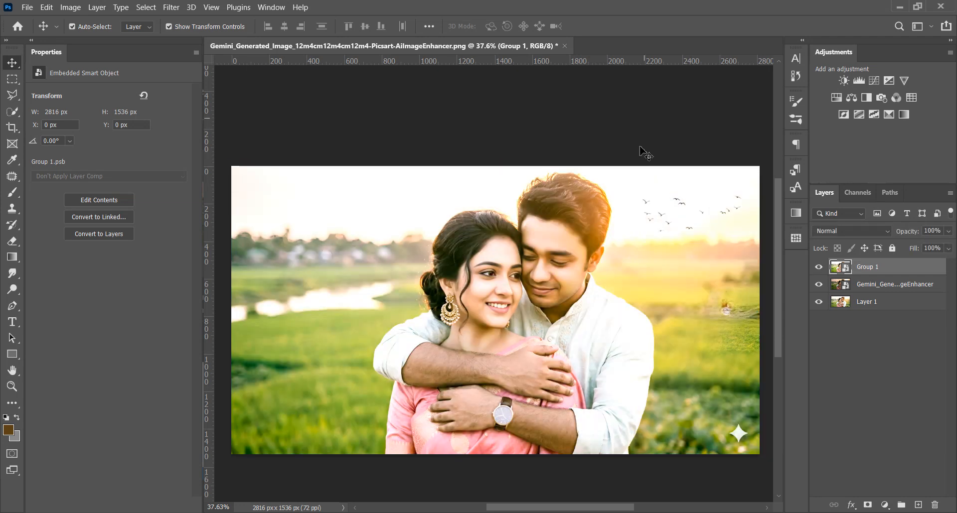
scroll(452, 350, "down", 2)
scroll(481, 327, "up", 1)
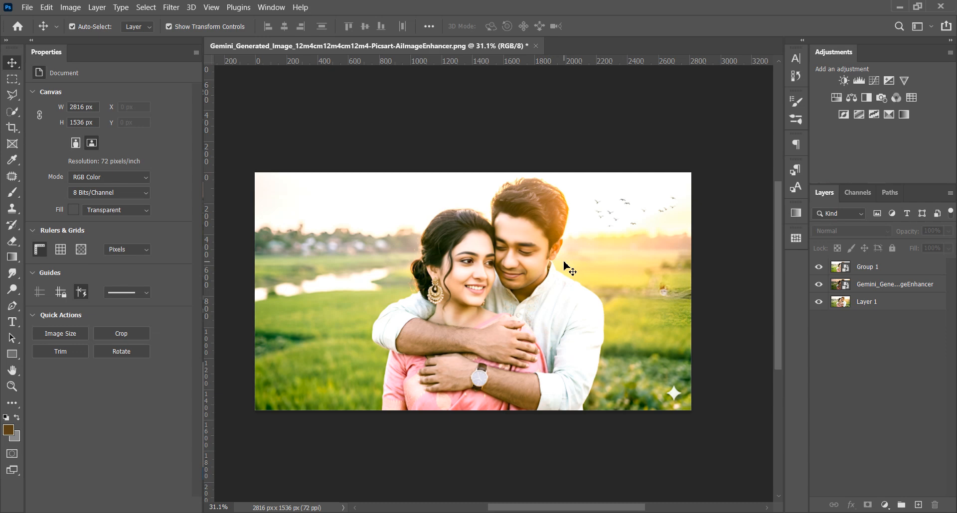
scroll(568, 269, "up", 8)
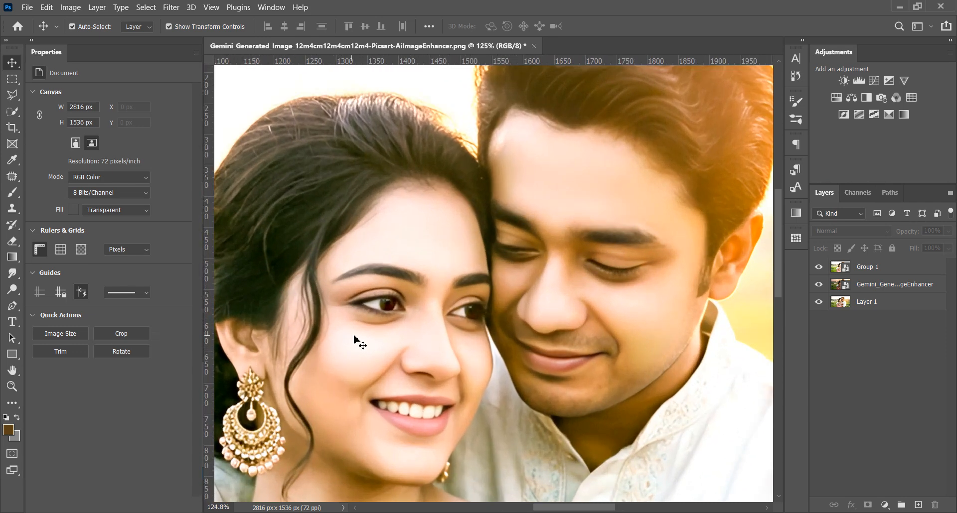
scroll(360, 344, "down", 6)
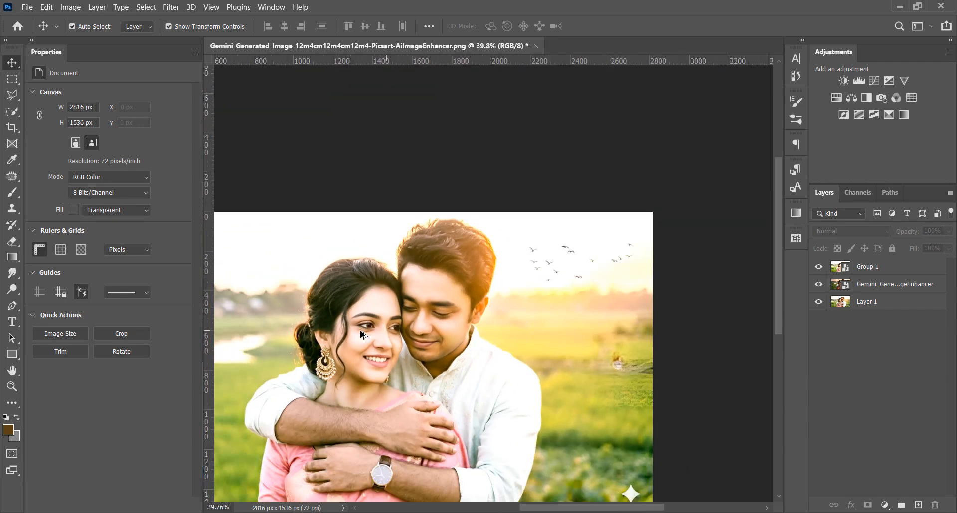